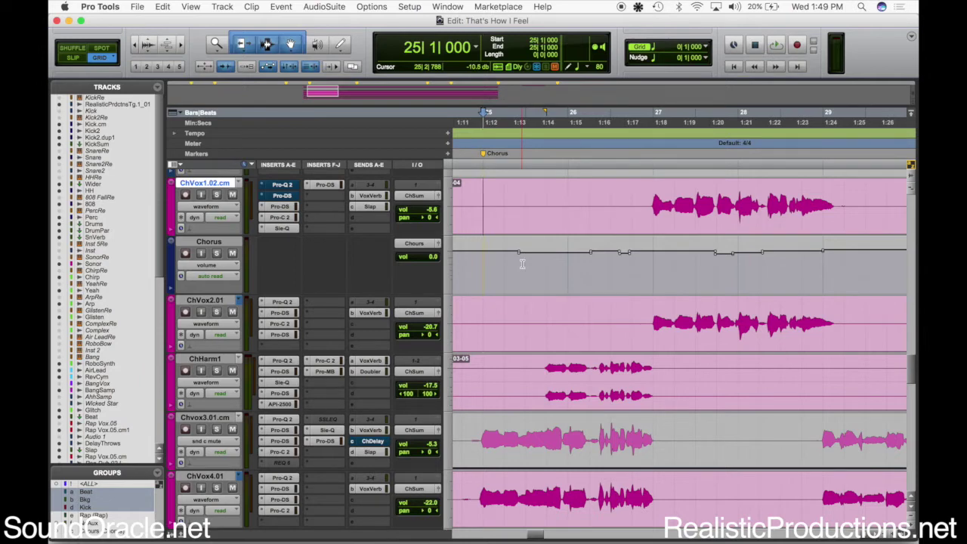
Step: Scroll to the chorus, select ChVox2.01 and listen to the chorus vocals
scroll(521, 264, left, 3)
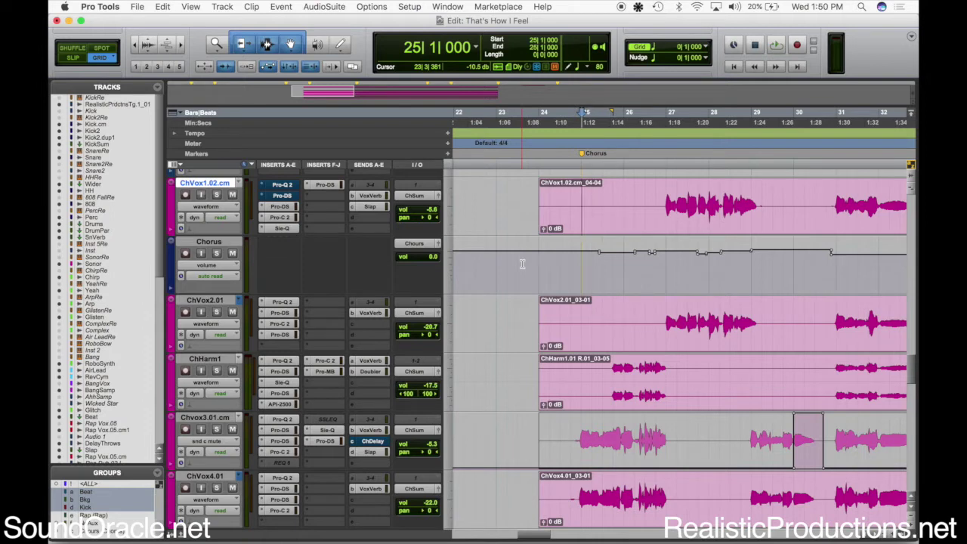
scroll(521, 287, right, 3)
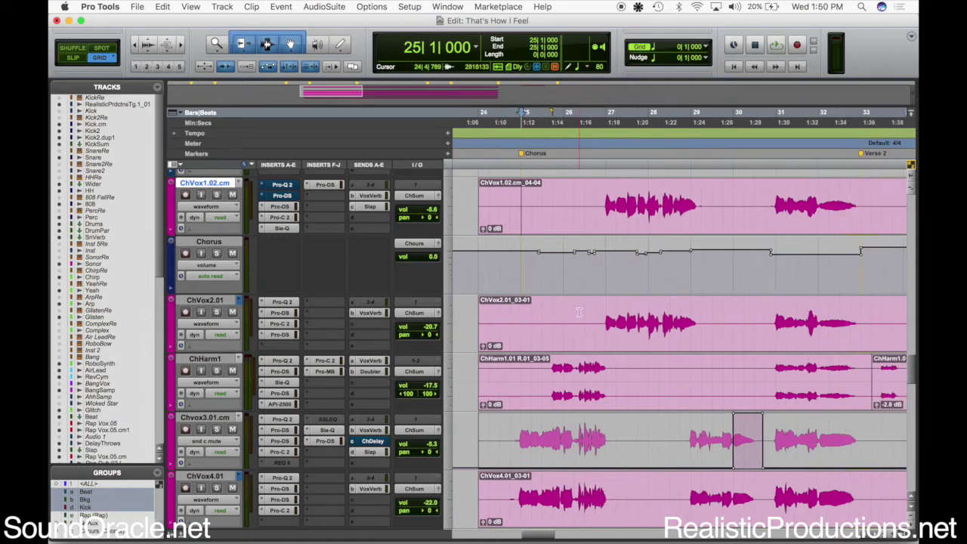
click(519, 311)
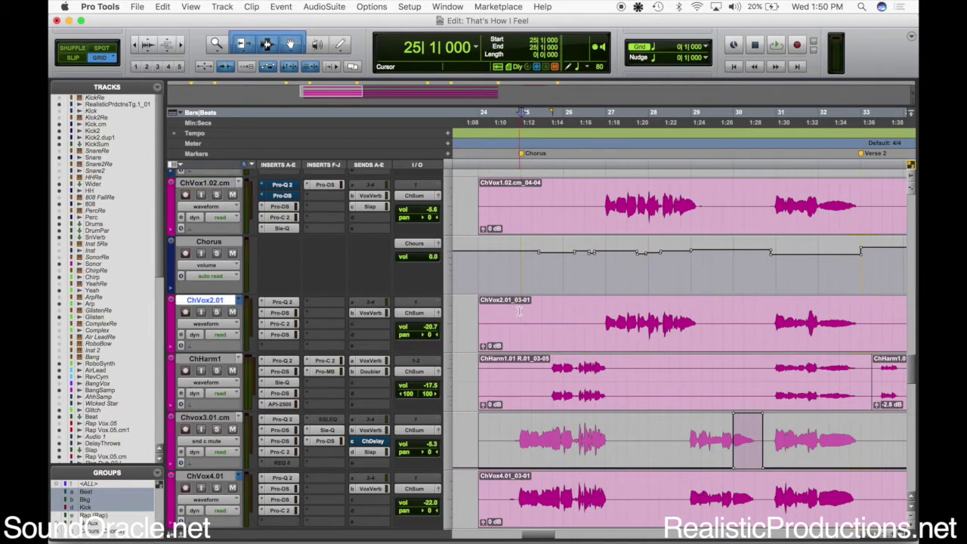
key(space)
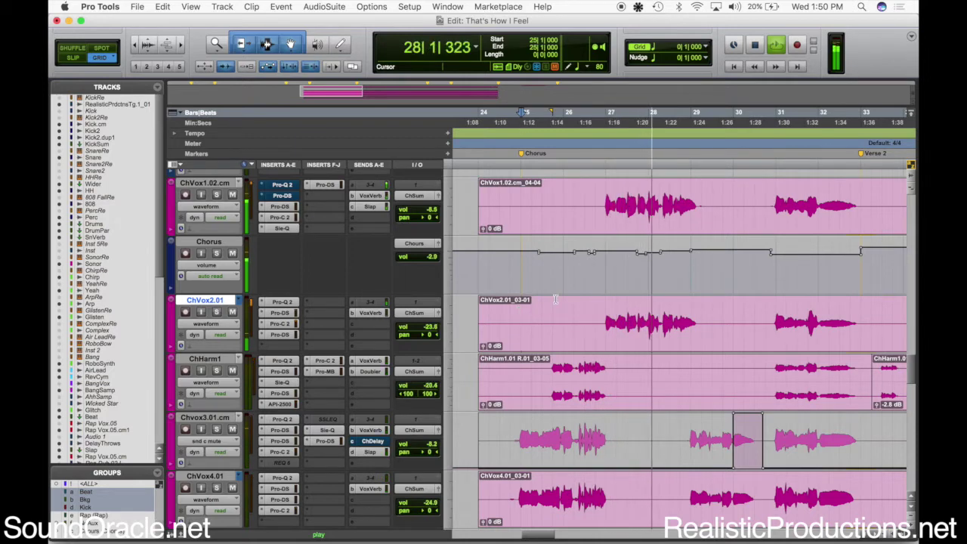
key(space)
Step: Zoom in on bar 27 of ChVox1.02.cm and mark a range on the Chorus volume lane
click(607, 202)
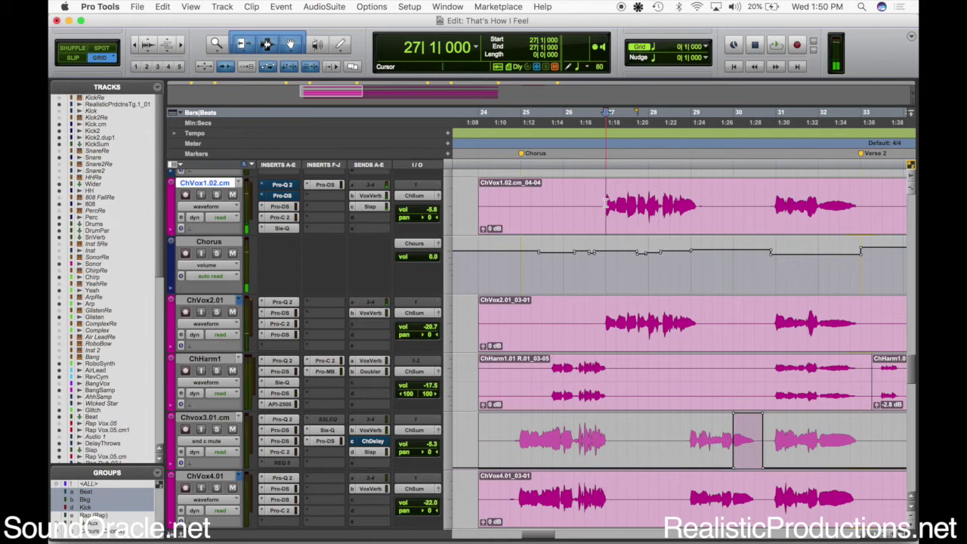
key(super+bracketright)
scroll(605, 203, right, 2)
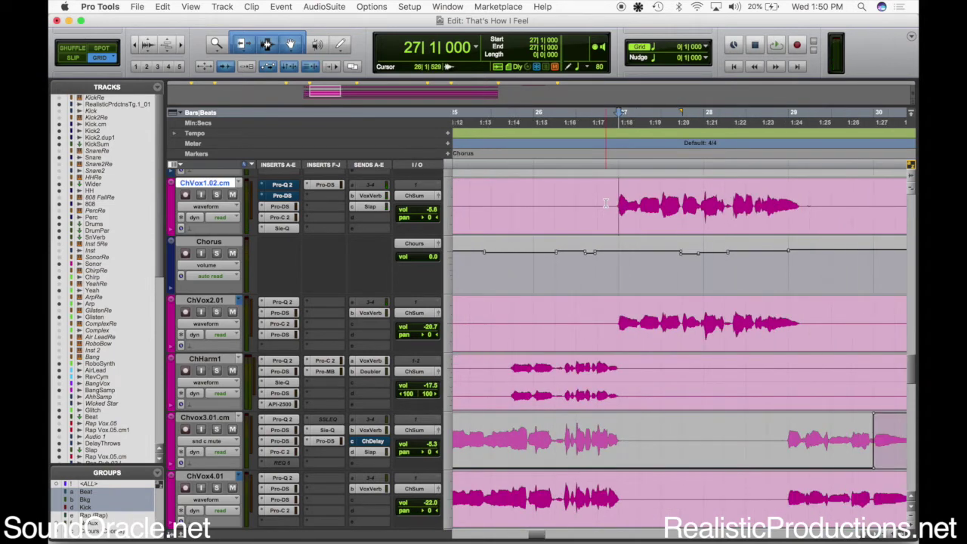
key(super+bracketright)
scroll(697, 275, right, 2)
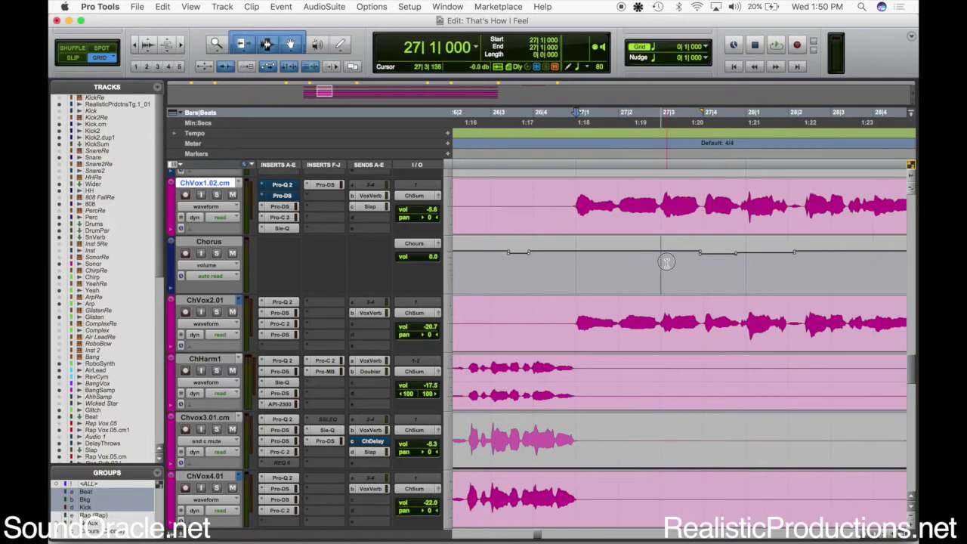
drag(662, 264, 831, 260)
key(super+bracketleft)
Step: Solo ChVox1.02.cm and play the soloed lead vocal from just before bar 27
click(217, 194)
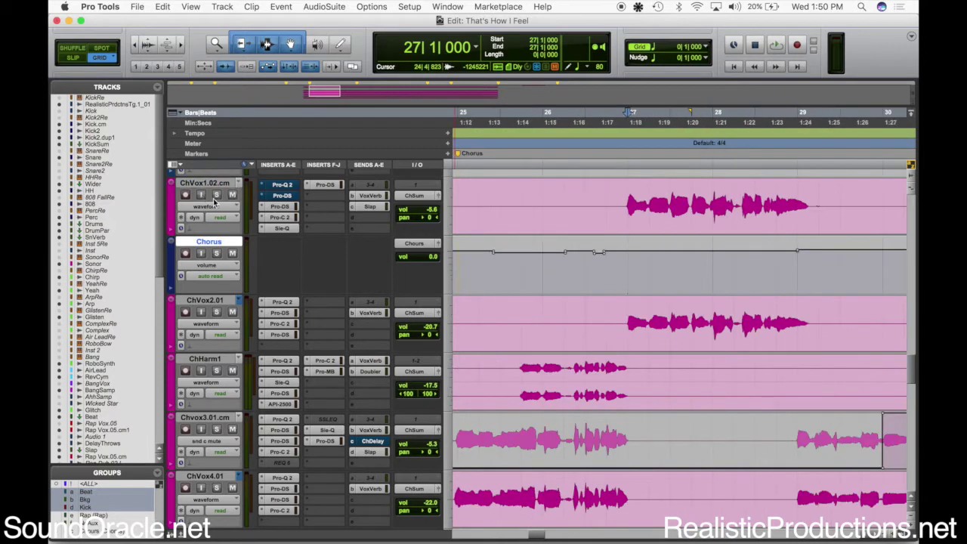
click(629, 198)
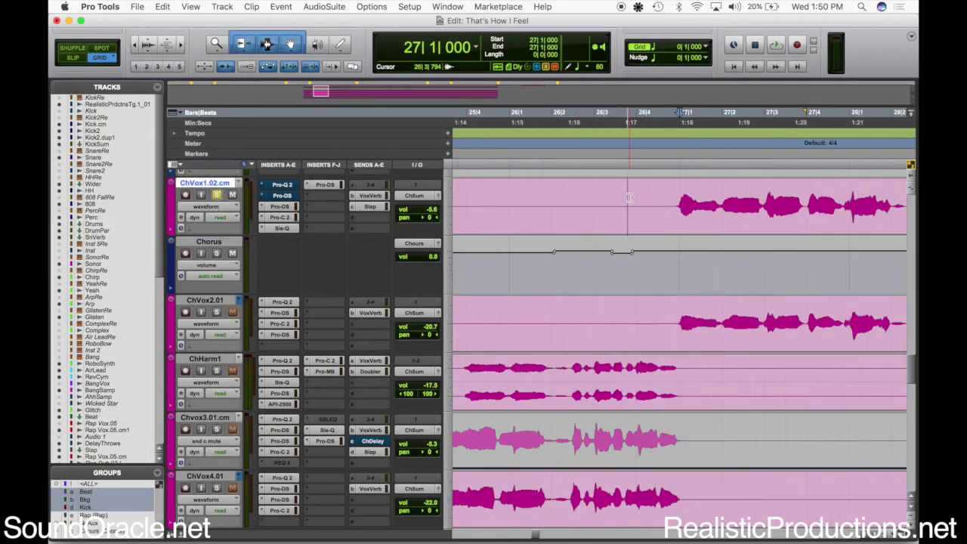
key(super+bracketright)
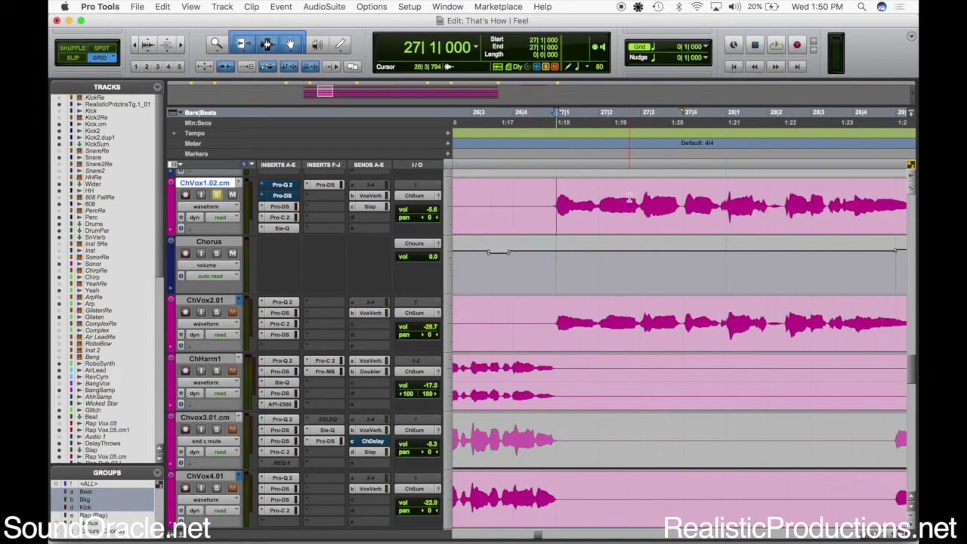
key(space)
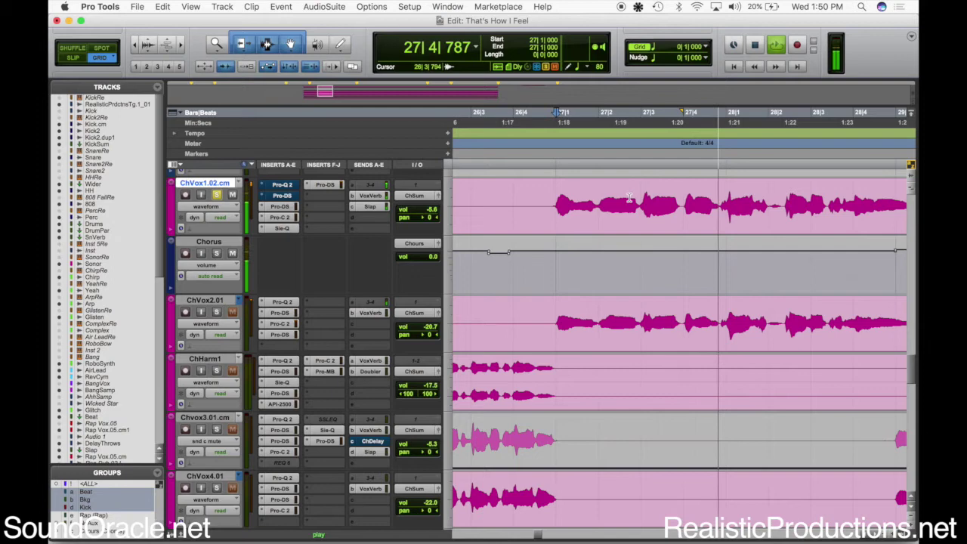
key(space)
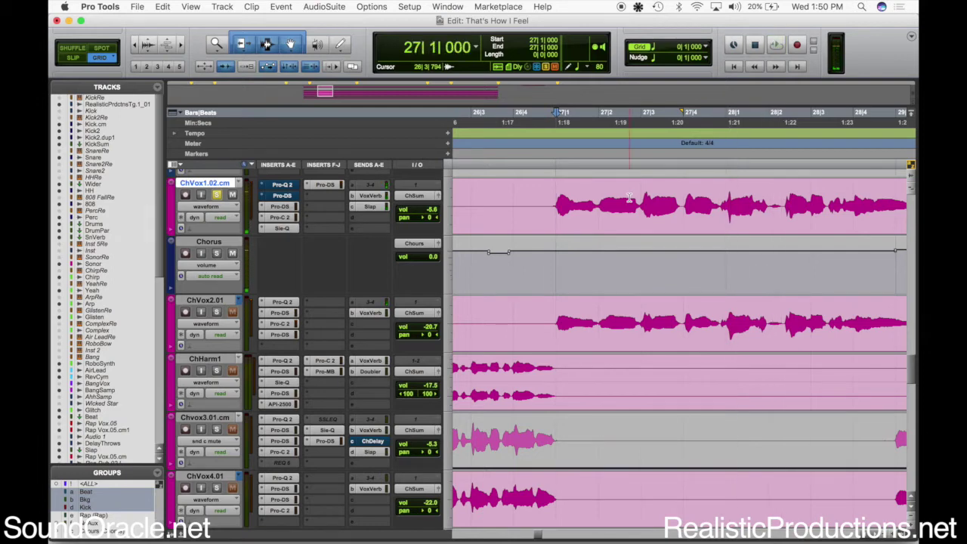
Step: Open and un-bypass Pro-DS on ChVox1.02.cm, lowering its detection band to 2.324–2.89 kHz during playback
click(279, 198)
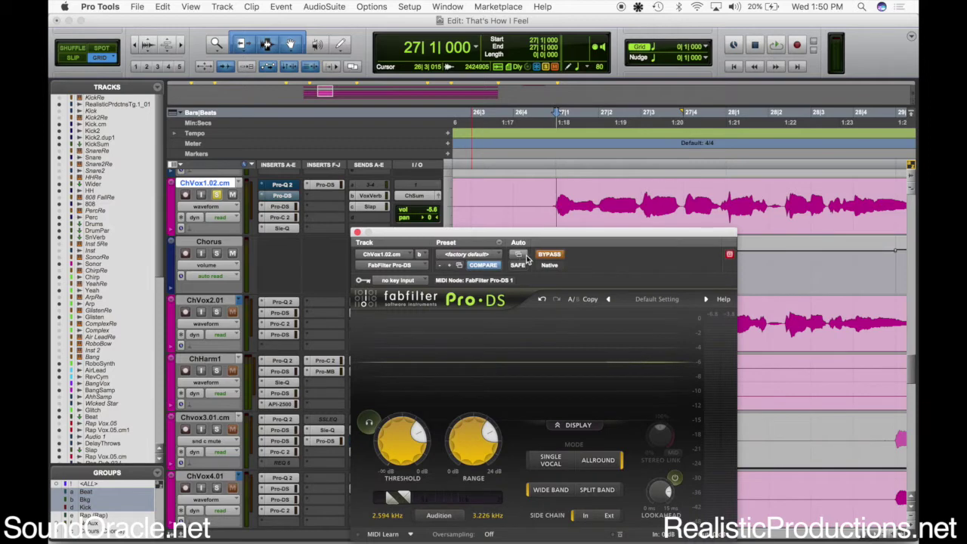
click(549, 255)
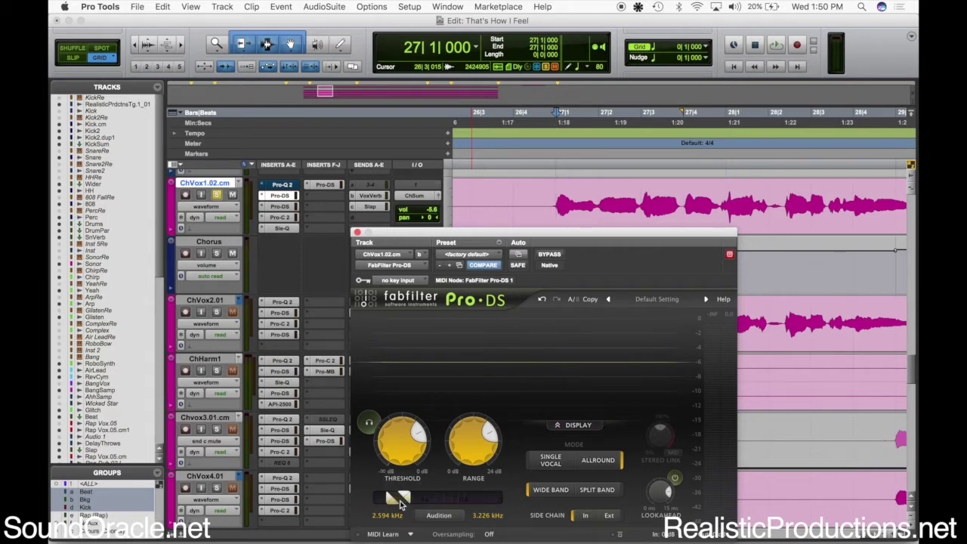
mouse_move(400, 505)
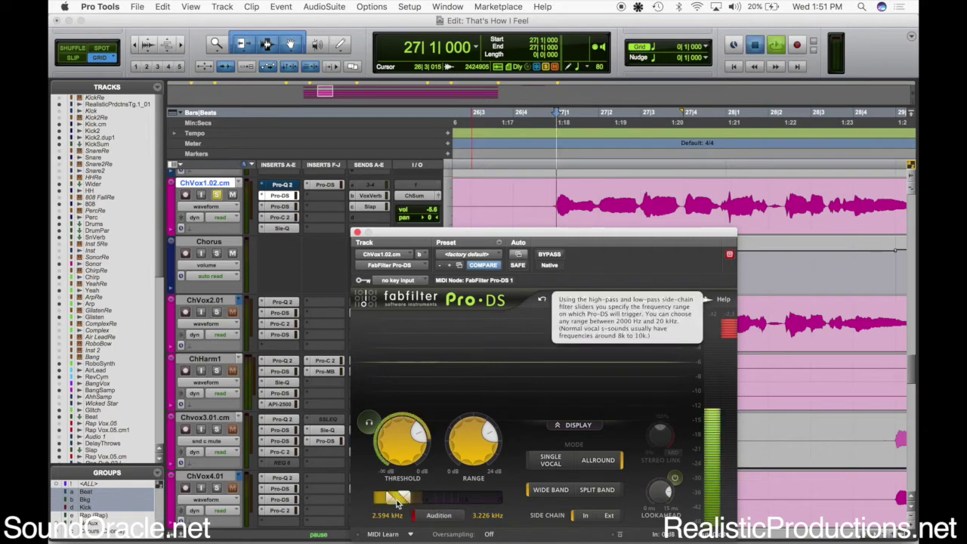
key(space)
drag(401, 502, 394, 504)
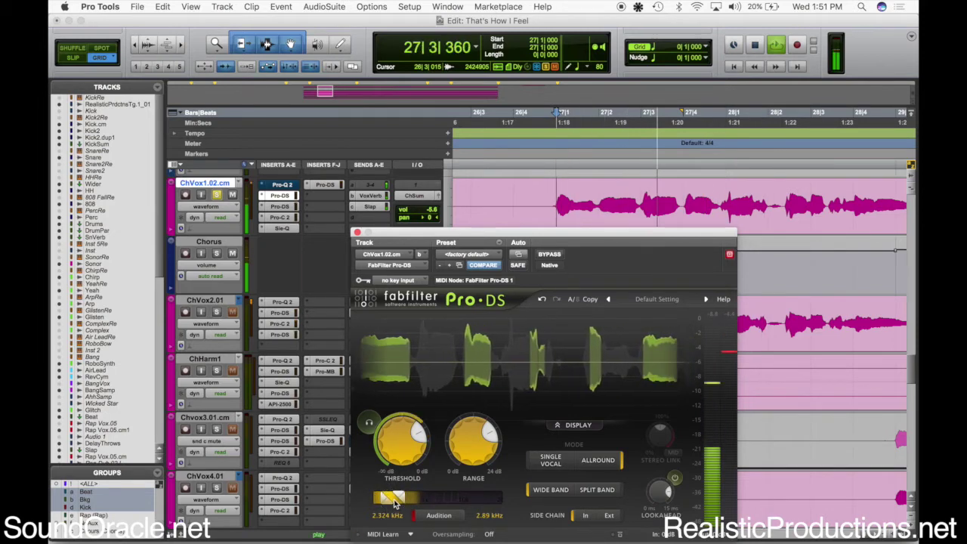
key(space)
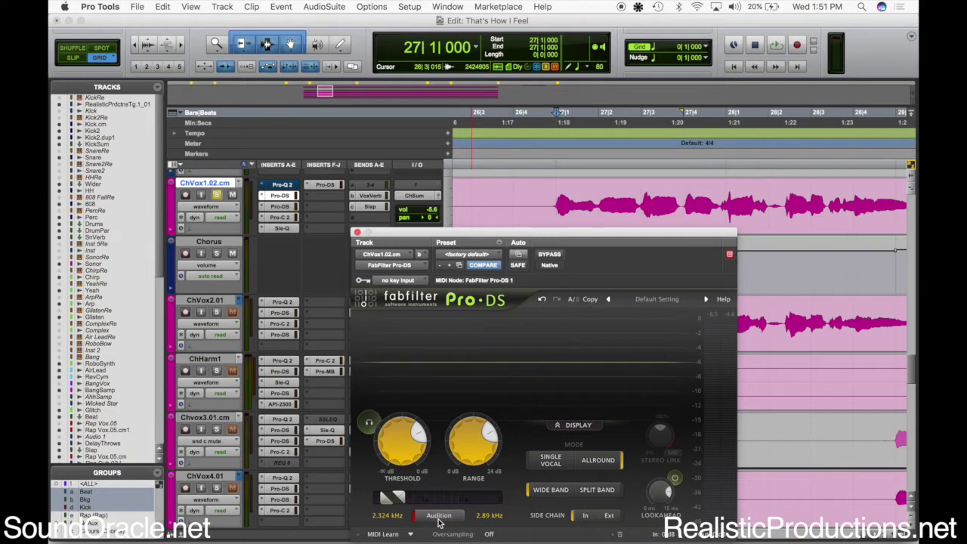
Step: Compare the vocal through Pro-DS, bypassed, and with Pro-DS re-enabled
key(space)
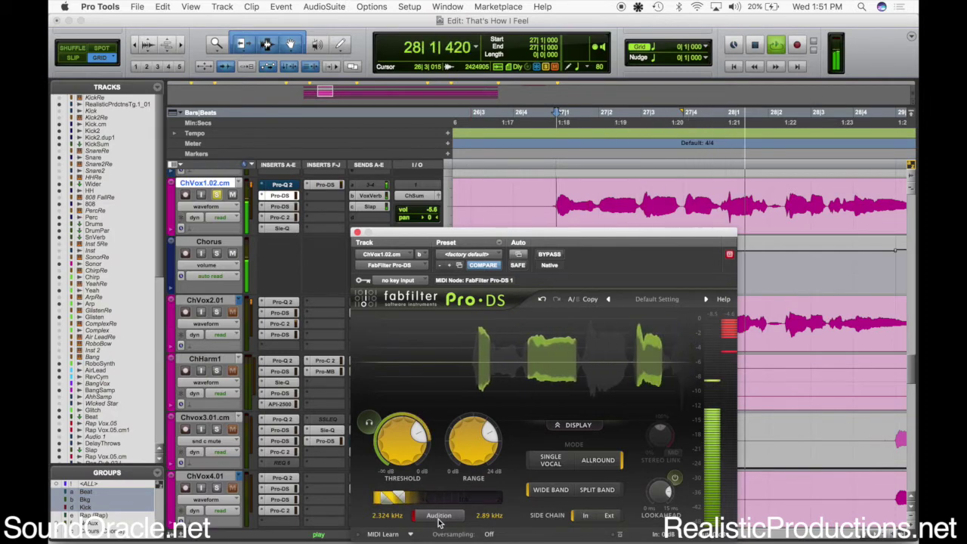
key(space)
click(548, 255)
key(space)
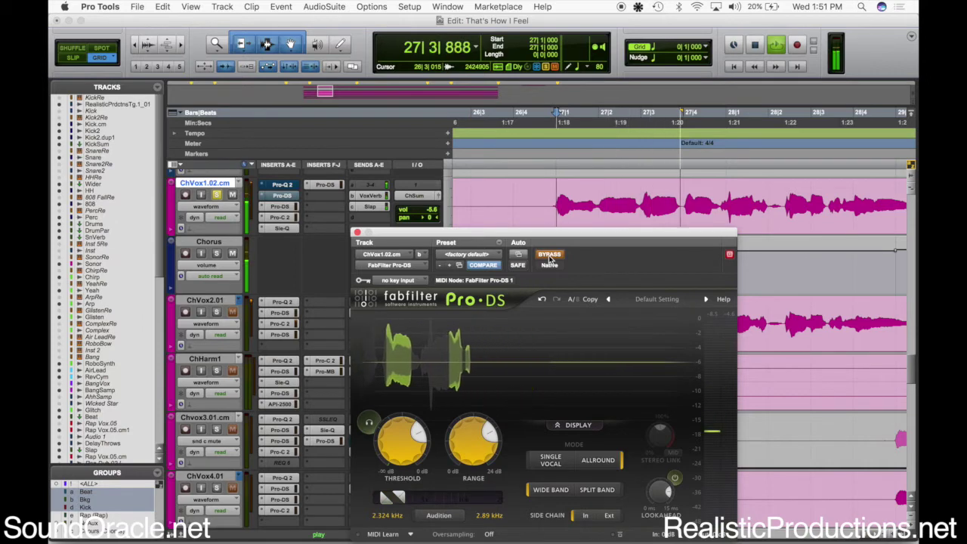
key(space)
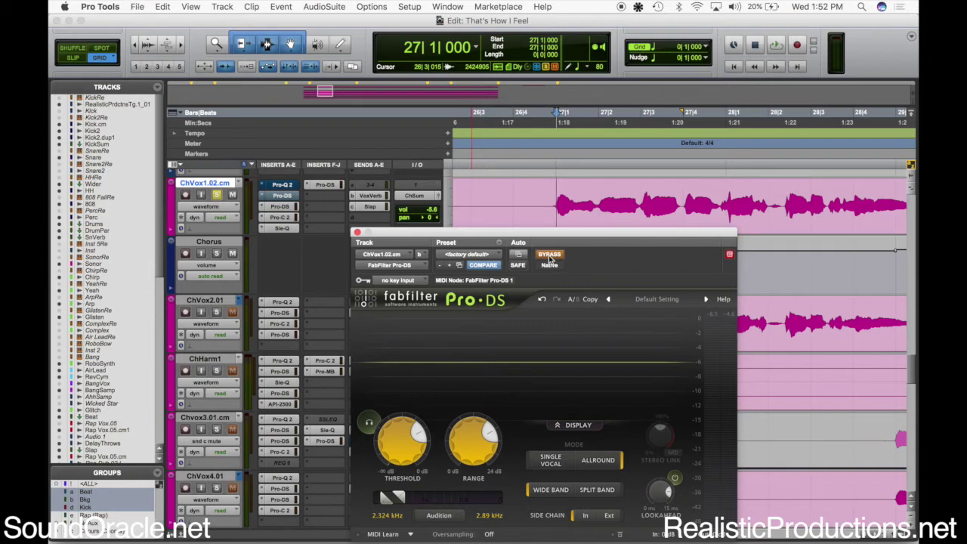
click(549, 256)
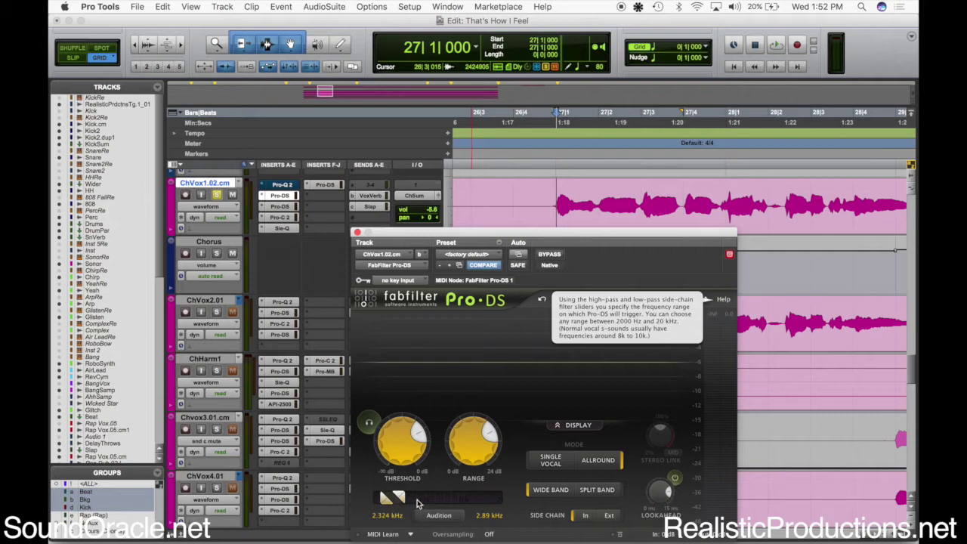
key(space)
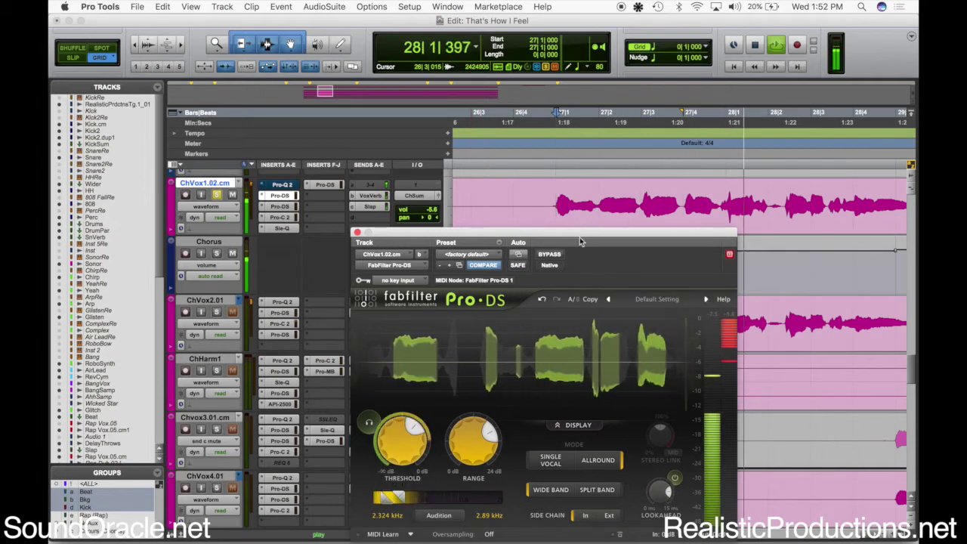
key(space)
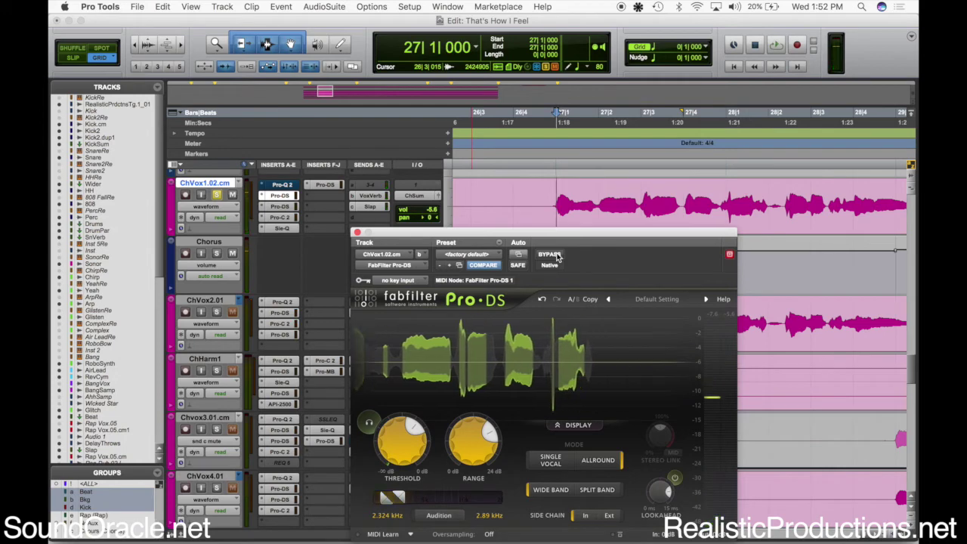
Step: A/B Pro-DS bypass once more from bar 27, then close the Pro-DS window
click(549, 255)
key(space)
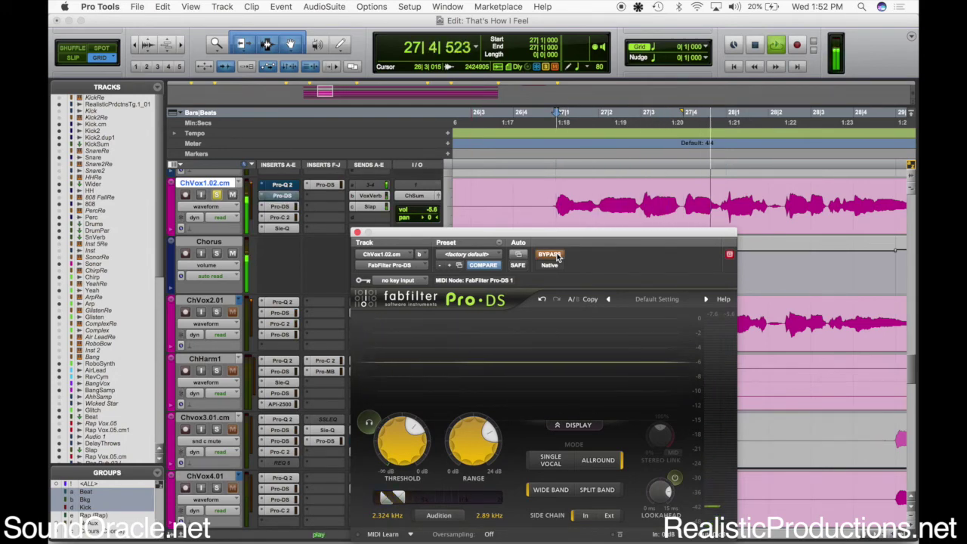
key(space)
click(557, 258)
key(space)
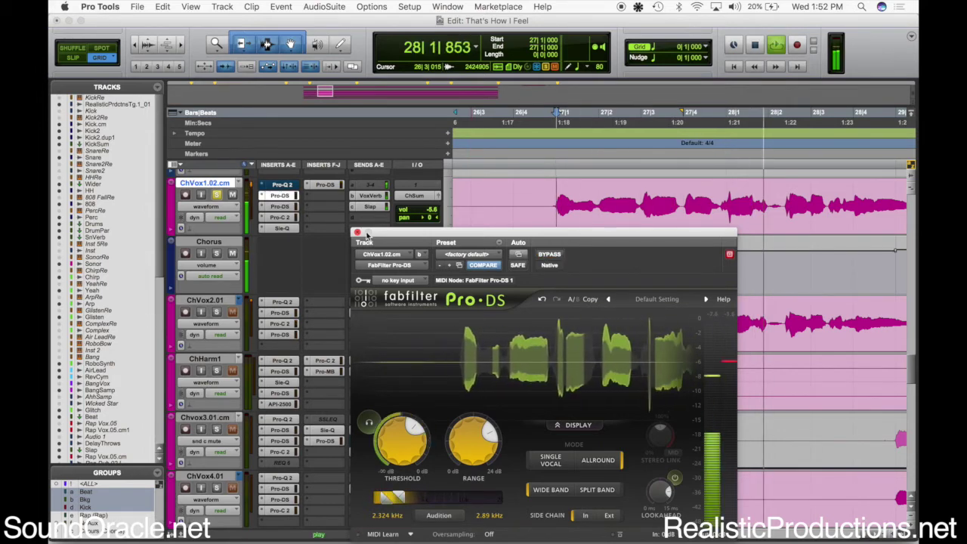
key(space)
click(358, 233)
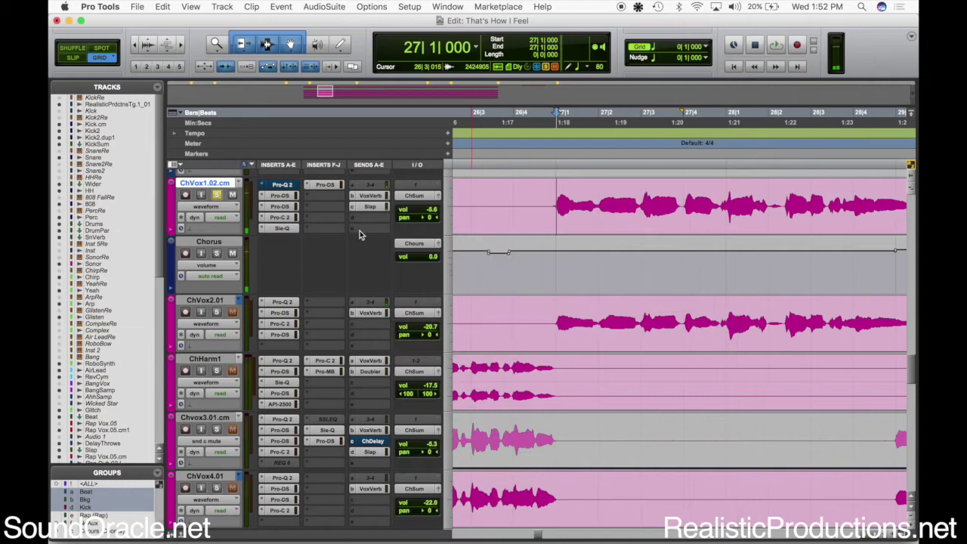
Step: Open Pro-Q 2 on ChVox1.02 and turn its narrow band into a boost of about +10 dB
click(283, 186)
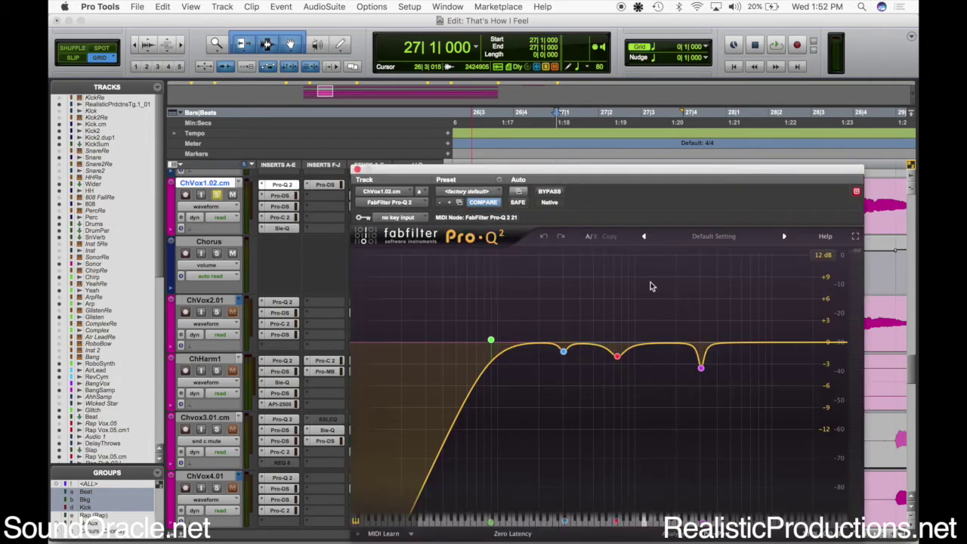
drag(701, 372, 681, 314)
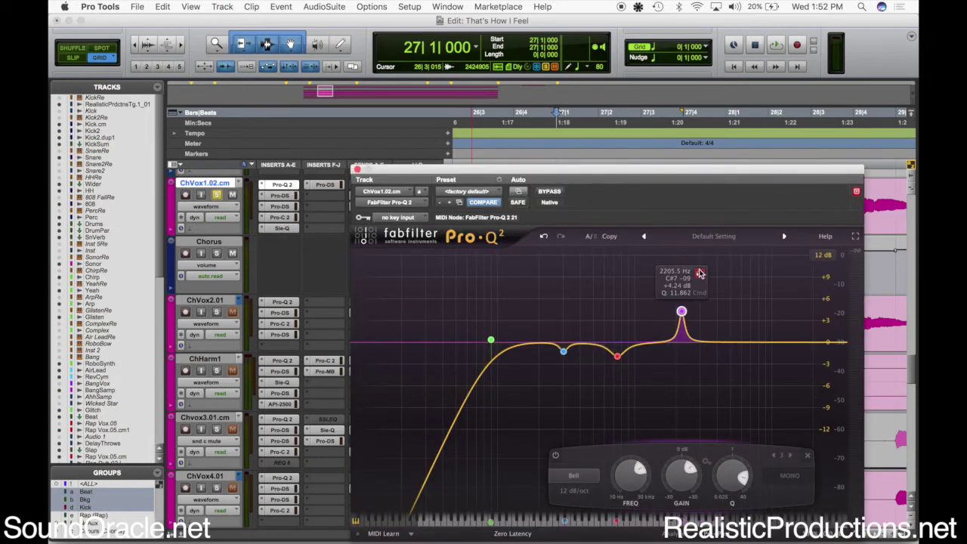
drag(699, 274, 704, 273)
key(space)
key(space)
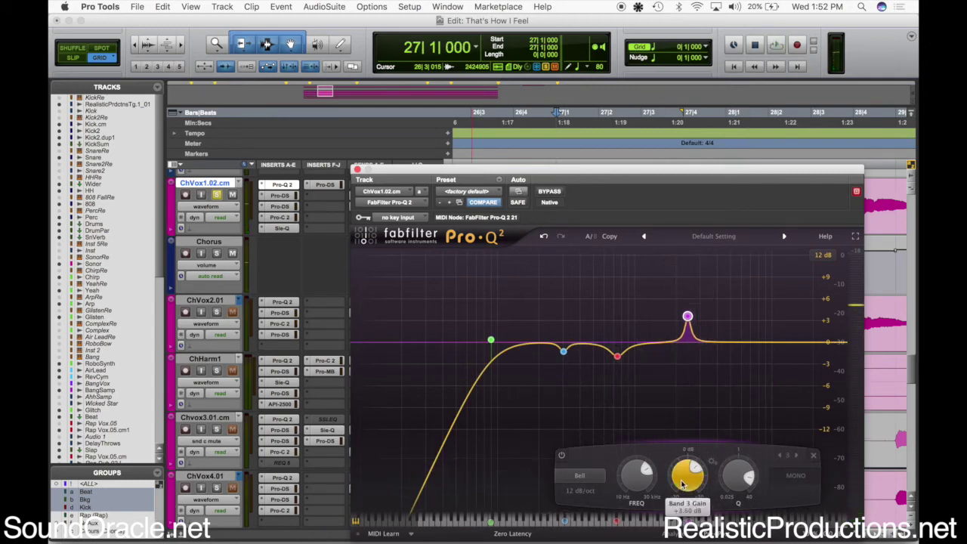
drag(682, 484, 682, 475)
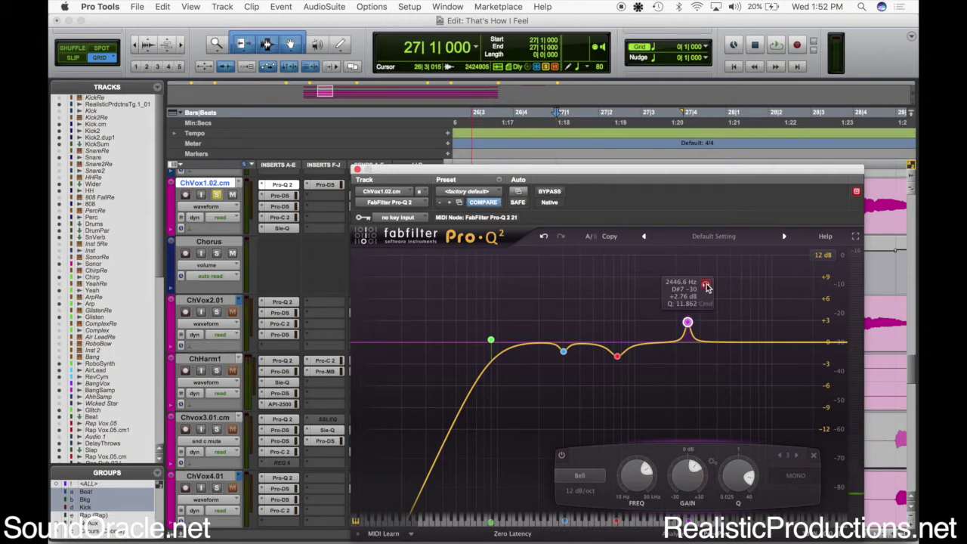
drag(688, 482, 691, 473)
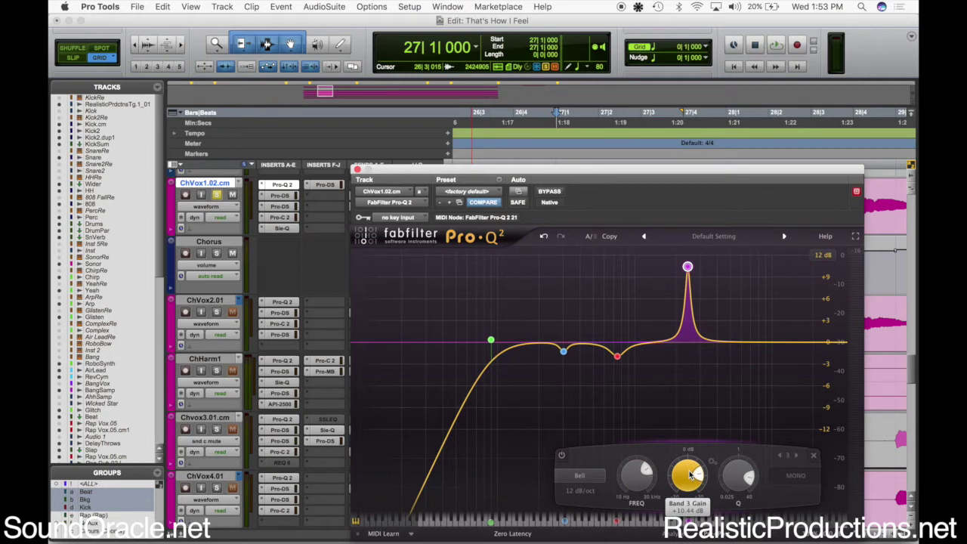
Step: Hunt the resonance with the band soloed, then bring its gain down to about -1.9 dB near 2446 Hz
key(space)
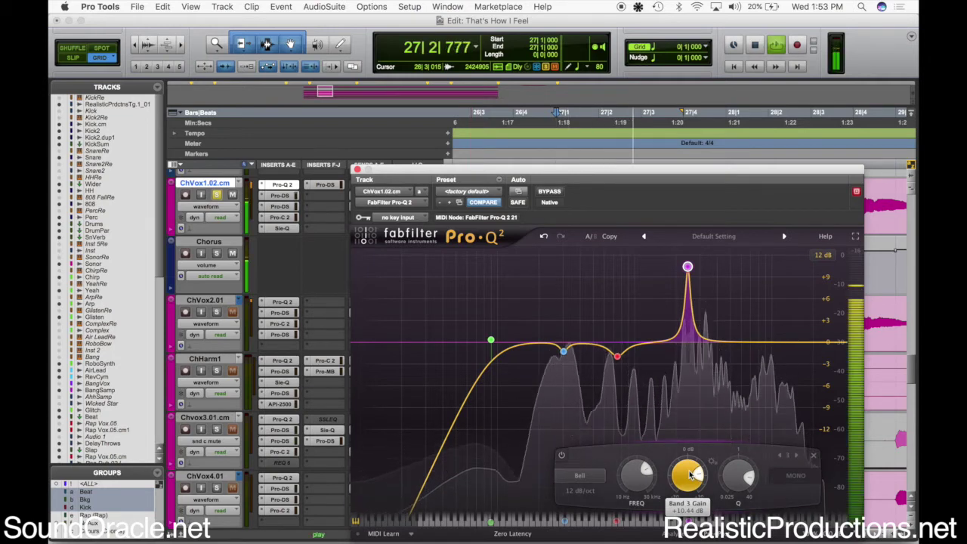
drag(690, 473, 690, 478)
key(space)
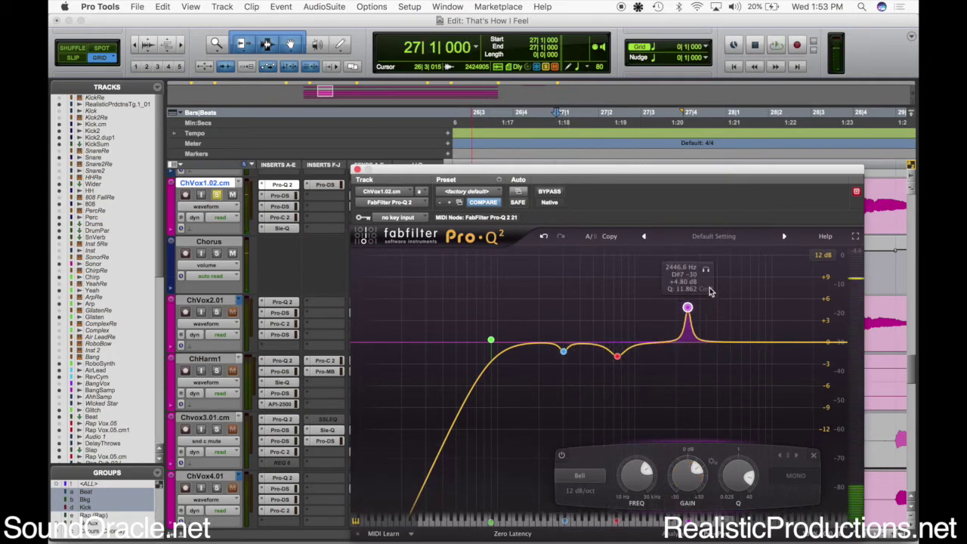
click(706, 271)
key(space)
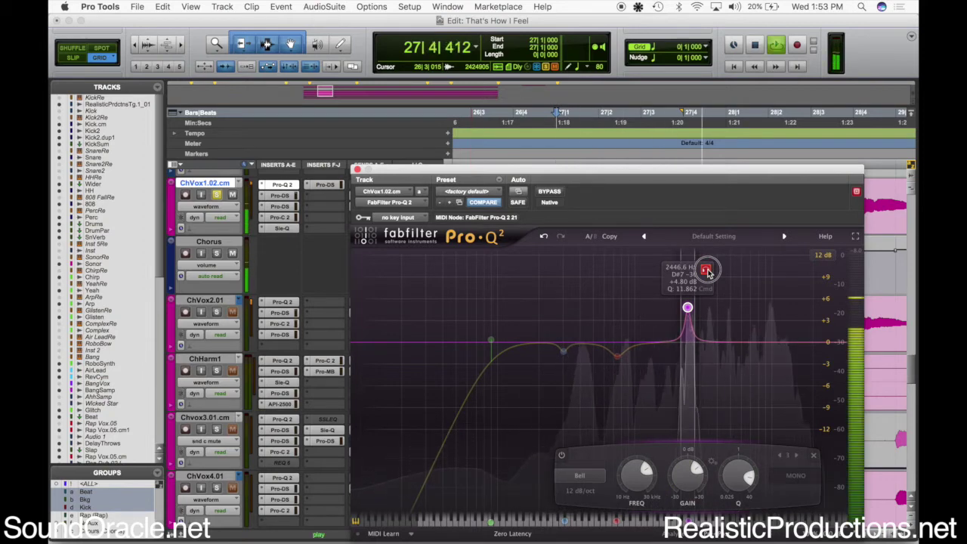
key(space)
scroll(686, 476, down, 8)
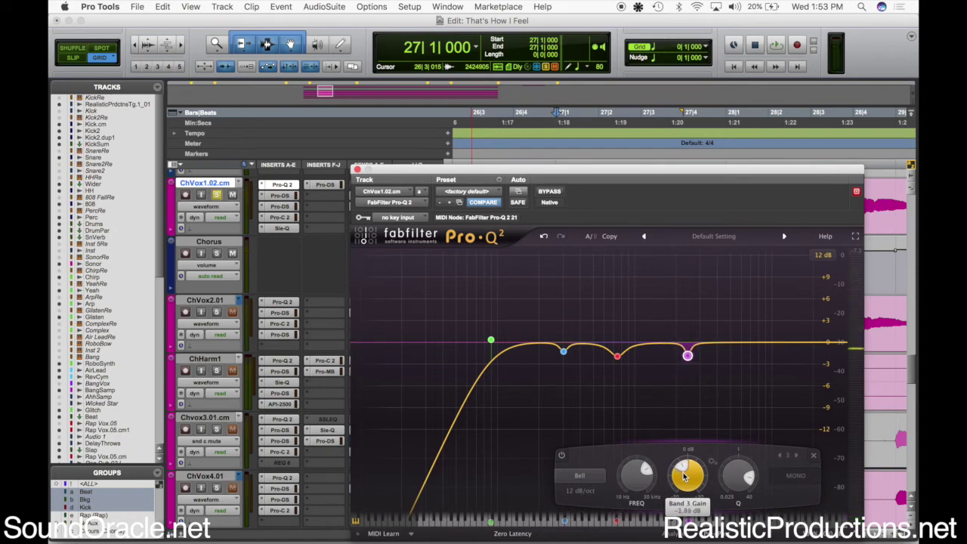
key(space)
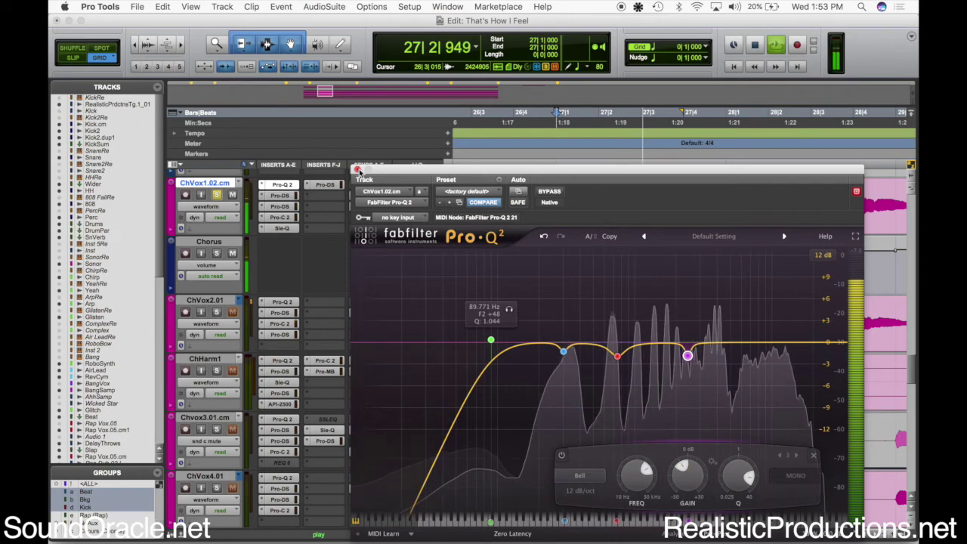
Step: Close Pro-Q 2 and replay the chorus around bar 27 several times to hear the EQ cut
click(357, 169)
key(space)
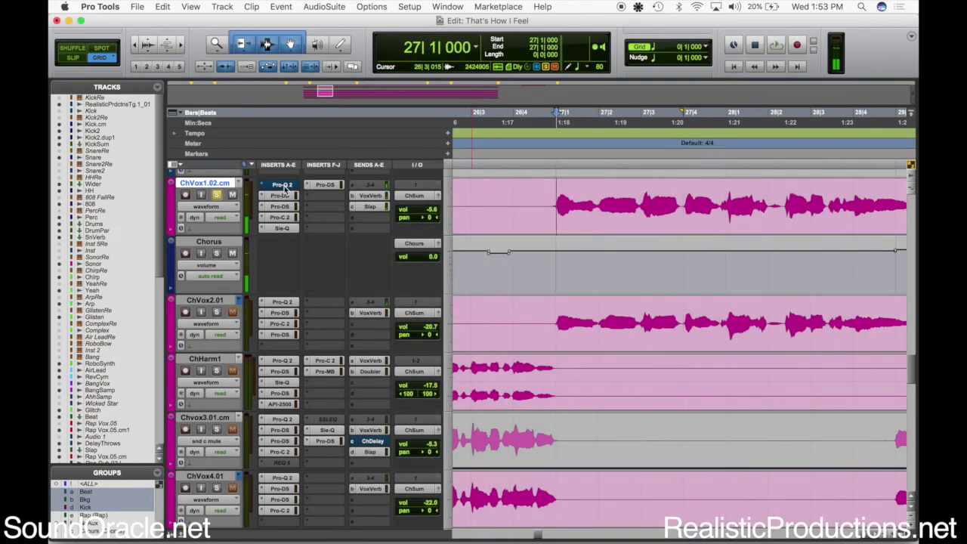
key(space)
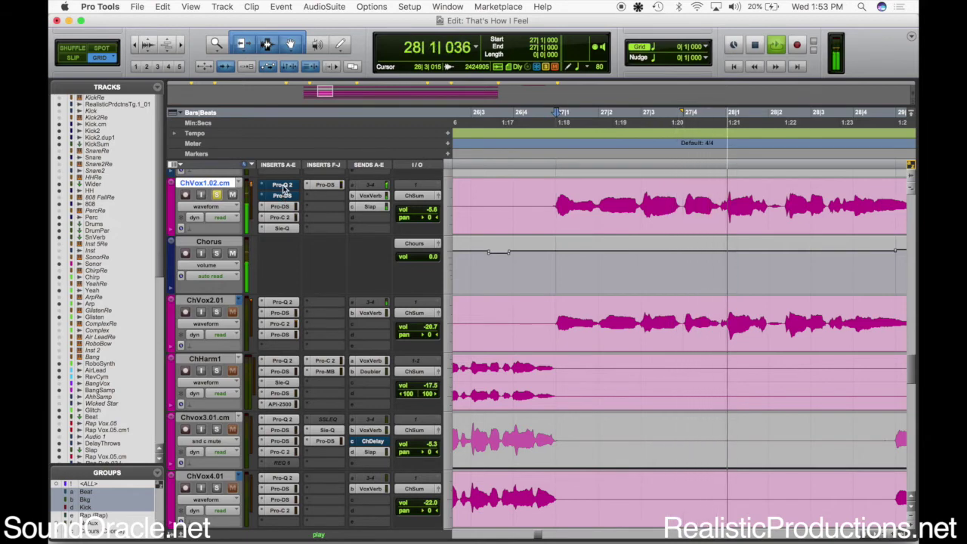
key(space)
key(space)
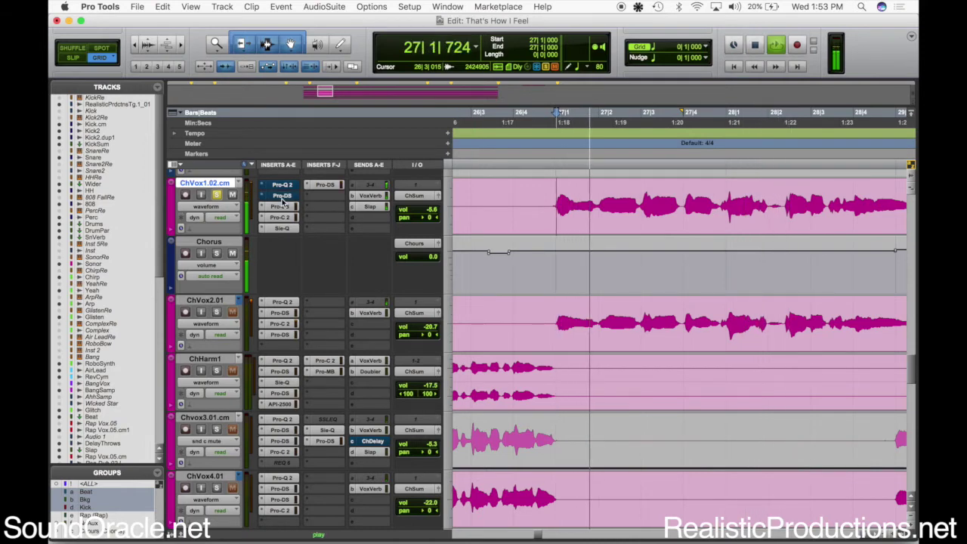
key(space)
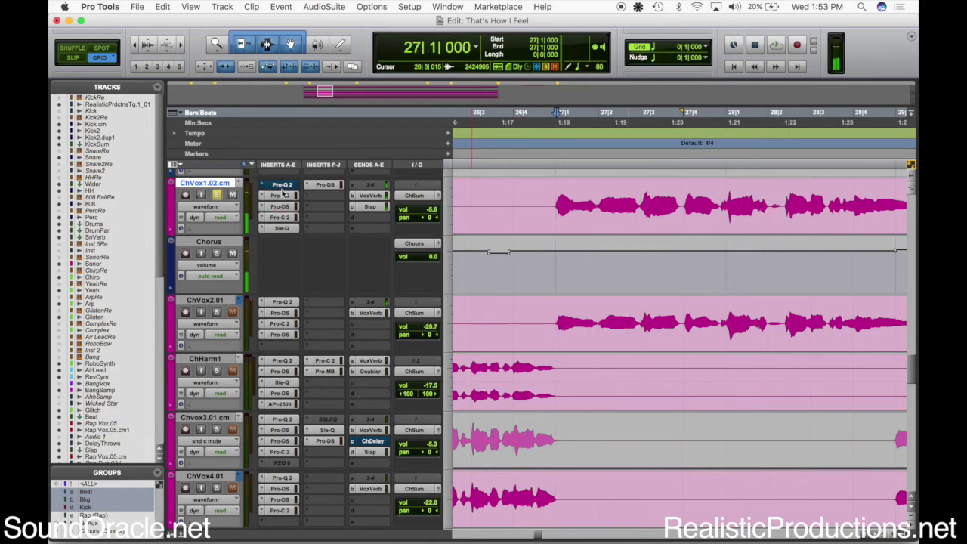
key(space)
key(space)
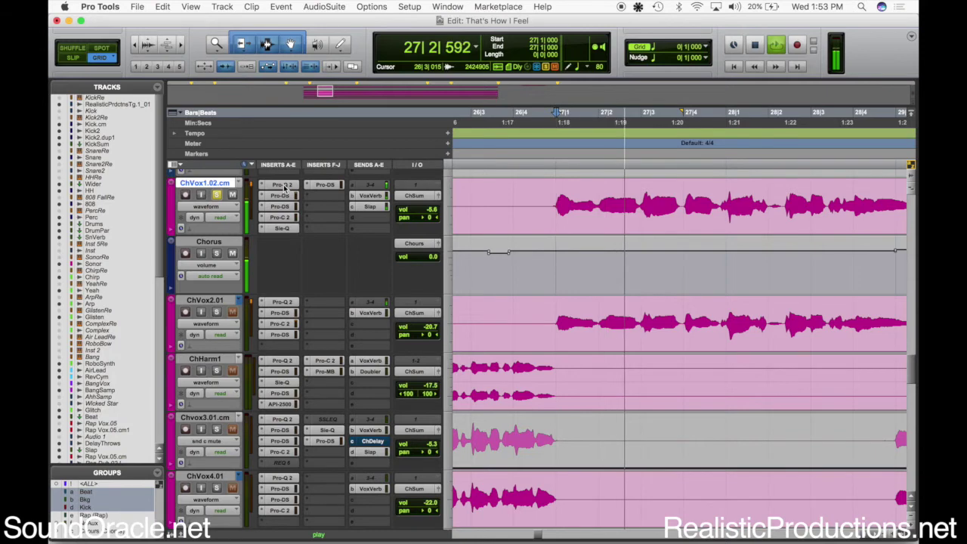
Step: Zoom in around 27|2 on the Chorus track and play from 27|4
click(598, 261)
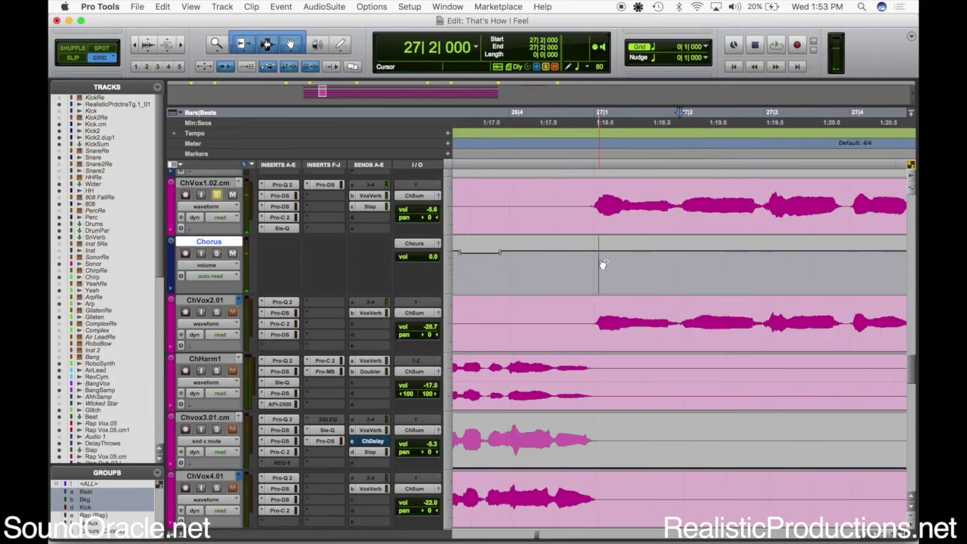
key(super+bracketright)
key(super+bracketright)
scroll(640, 257, right, 2)
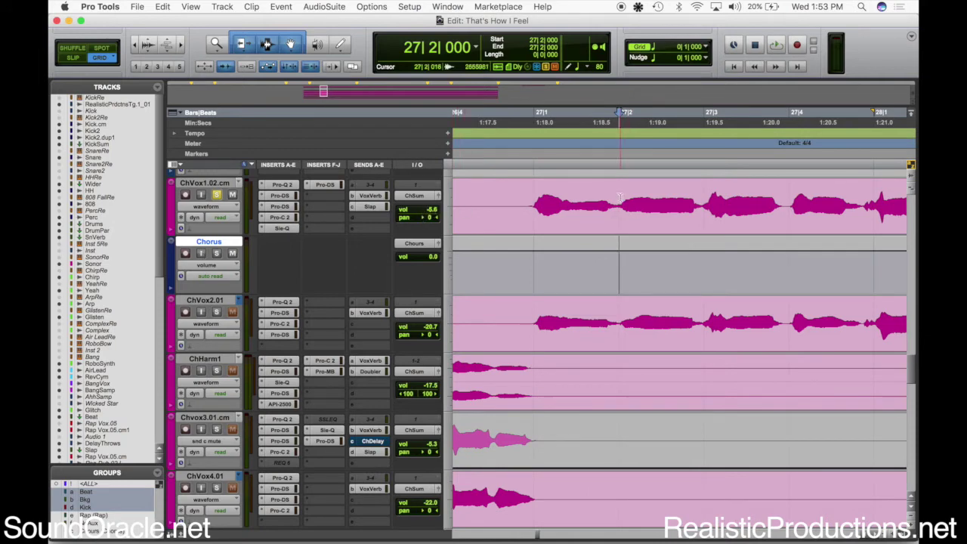
key(super+bracketright)
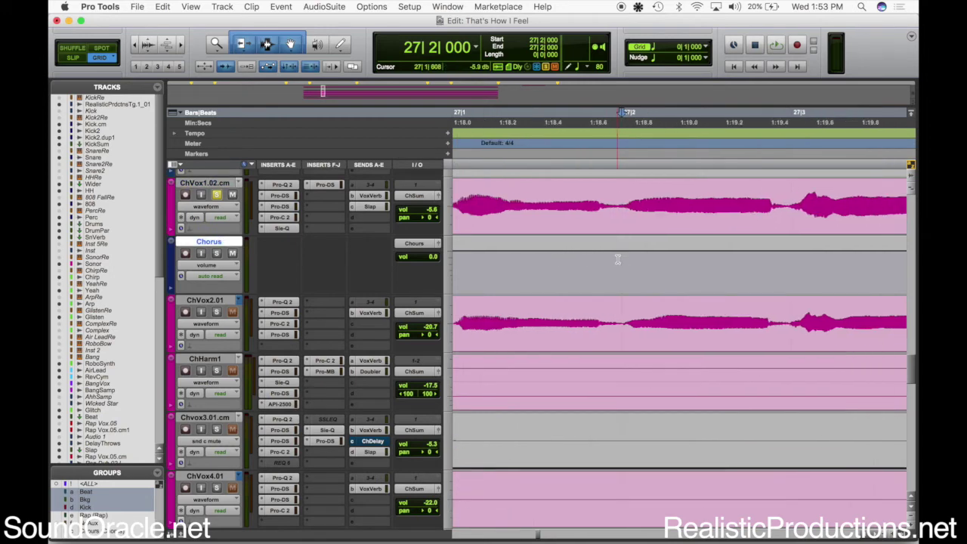
drag(617, 259, 739, 246)
scroll(680, 265, right, 5)
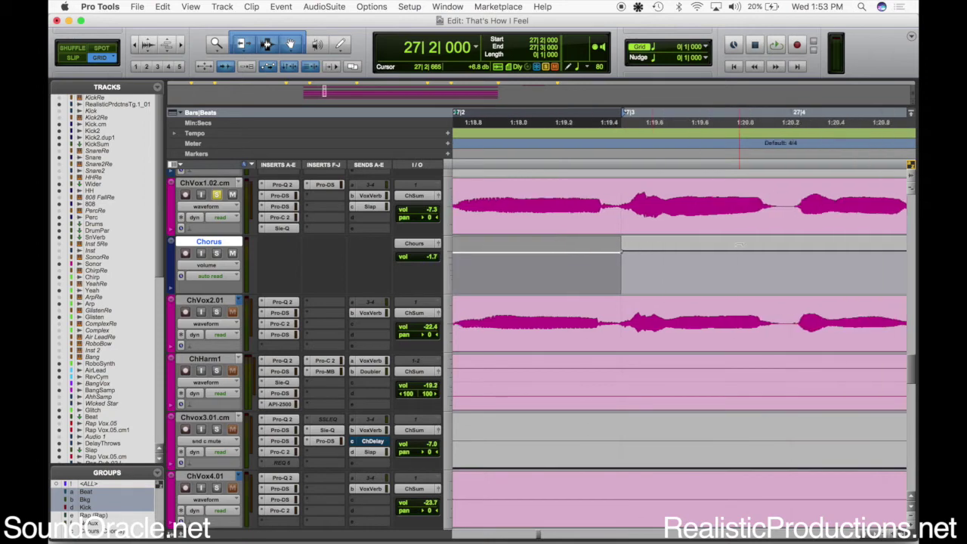
click(638, 269)
key(super+bracketleft)
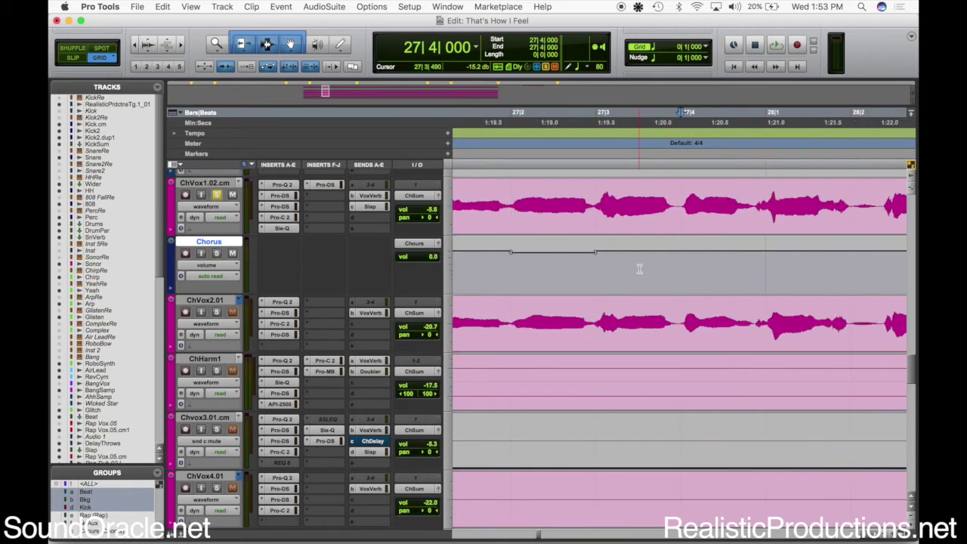
key(space)
key(space)
Step: With grid off, dip Chorus volume 3.3 dB across 27|4|001–27|4|881 and play from just before it
drag(721, 259, 740, 263)
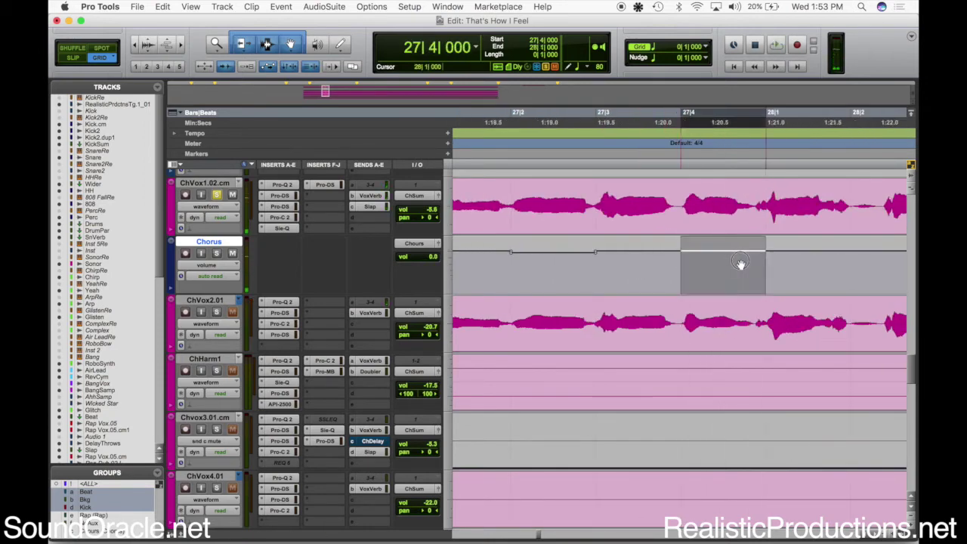
key(super+bracketright)
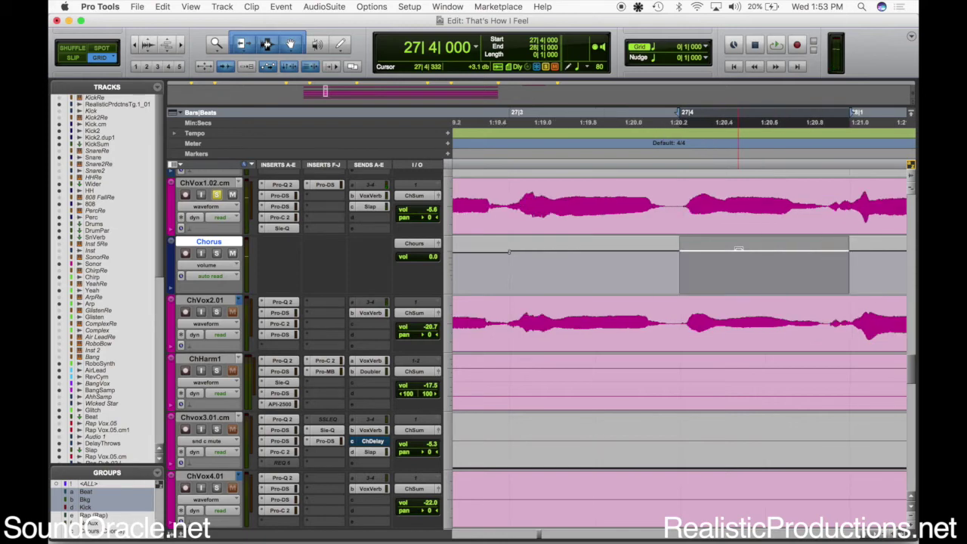
key(F2)
drag(680, 260, 837, 262)
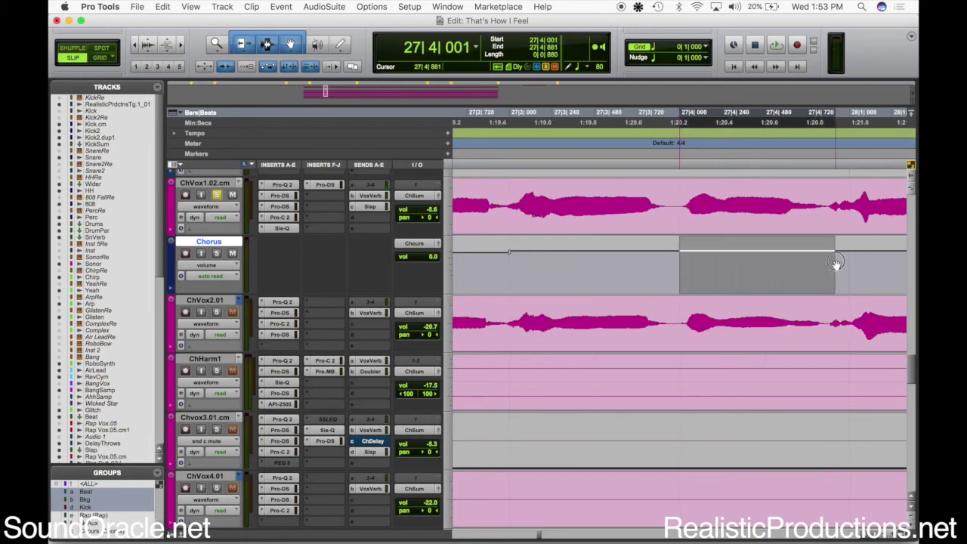
drag(782, 238, 783, 243)
key(super+bracketleft)
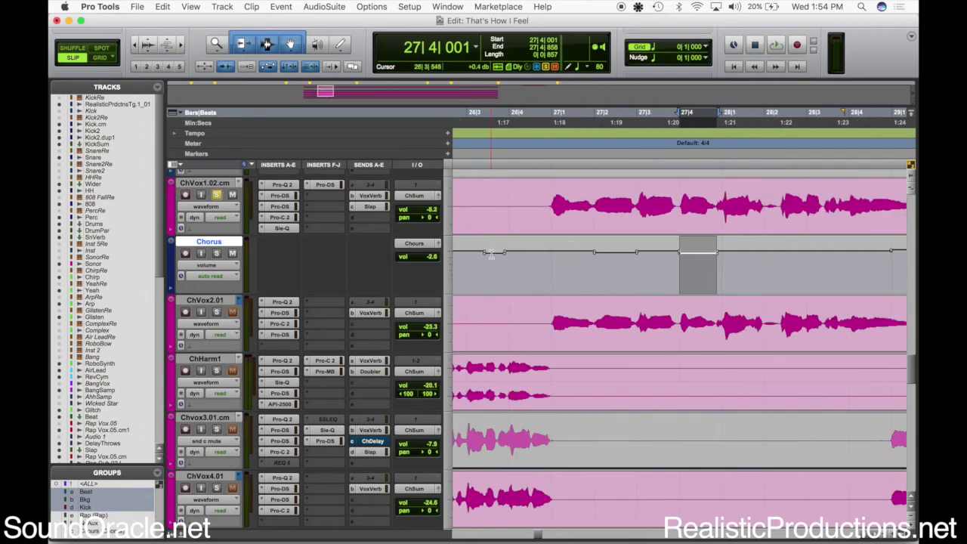
click(524, 261)
key(space)
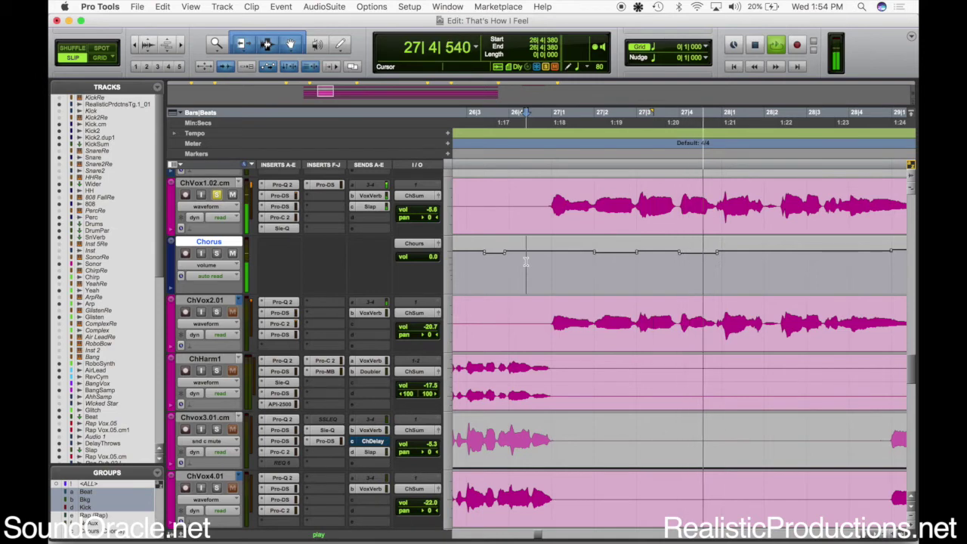
key(space)
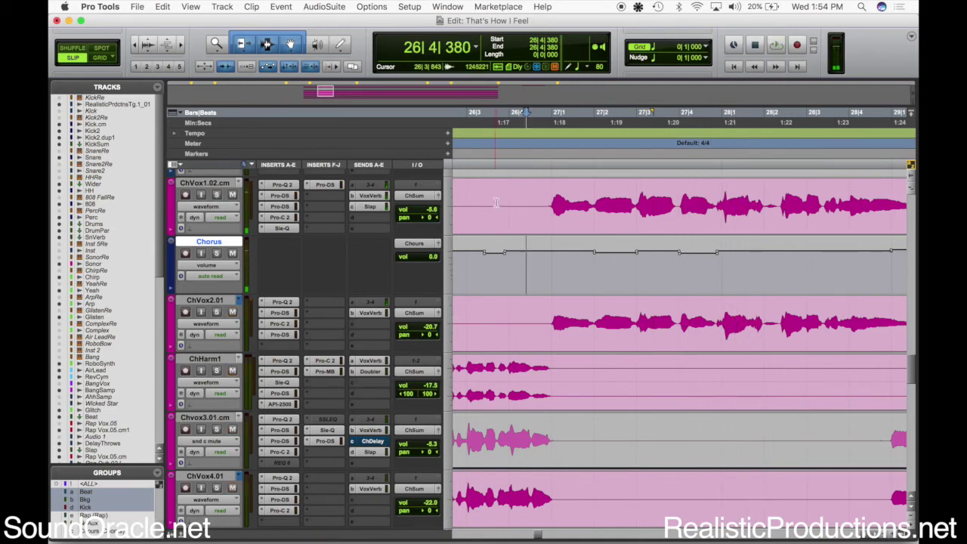
click(507, 202)
key(space)
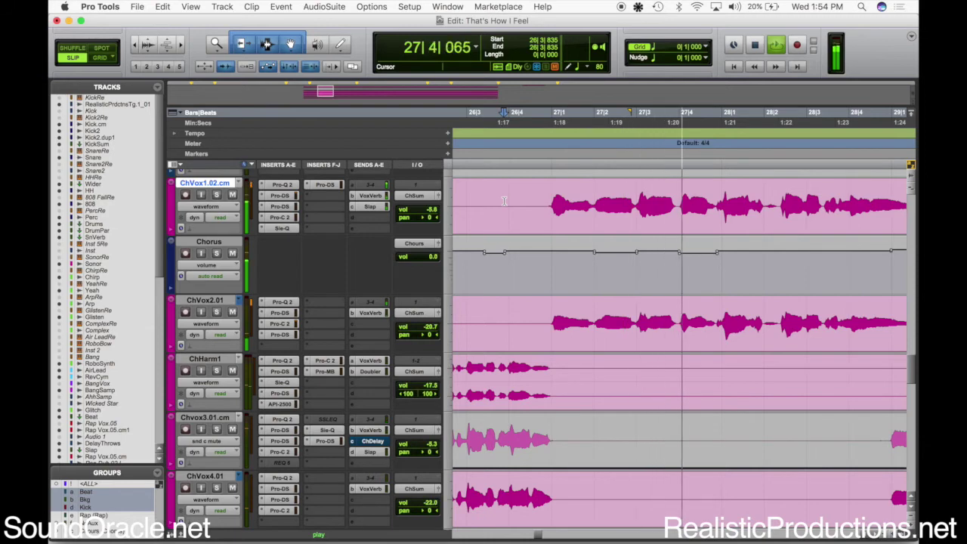
key(space)
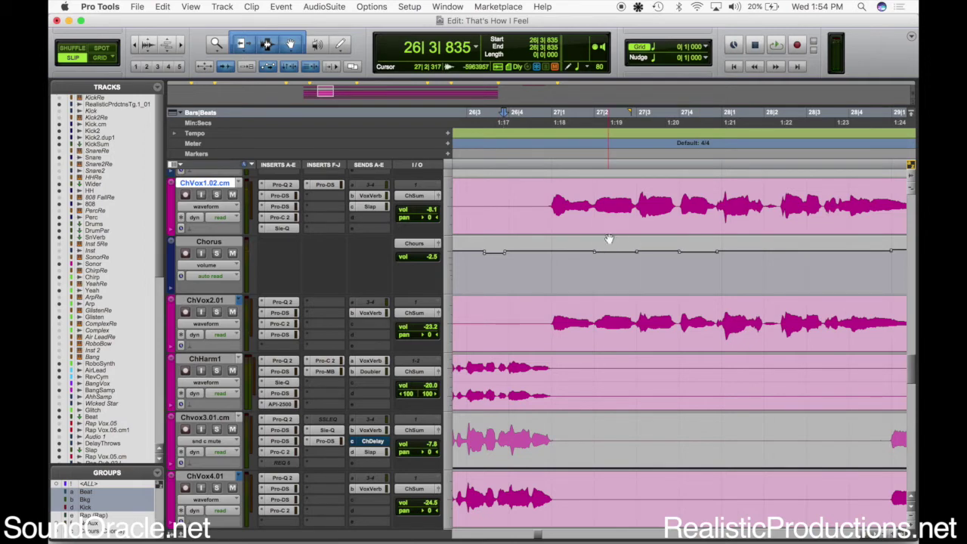
key(space)
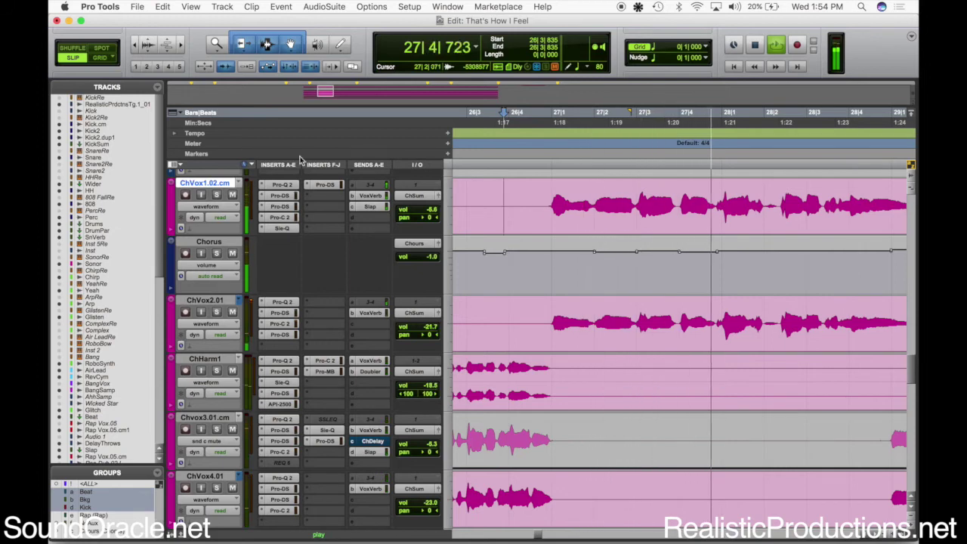
key(space)
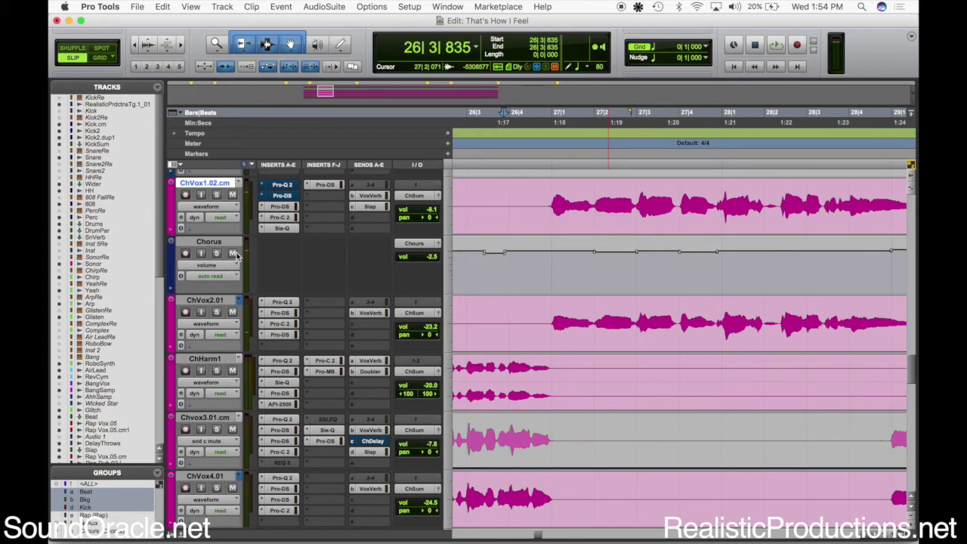
key(space)
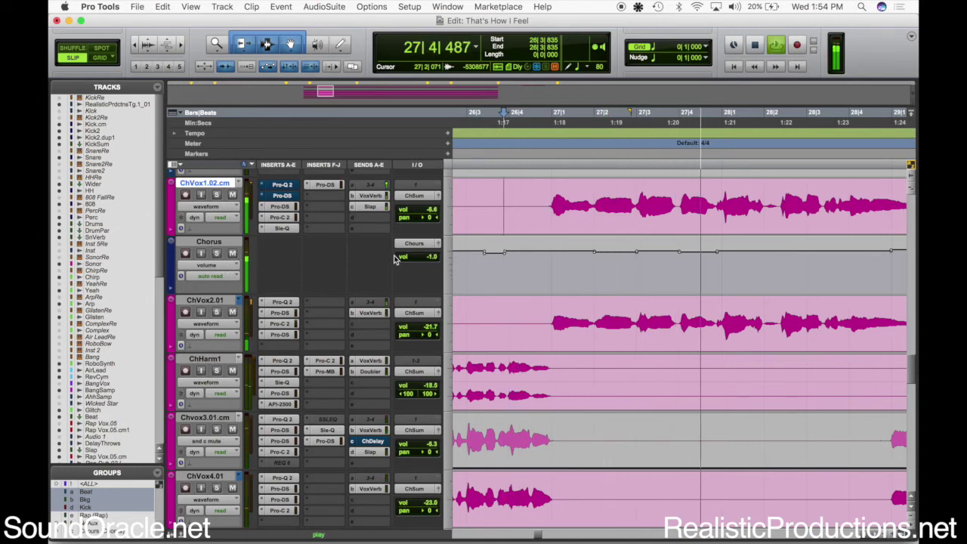
key(space)
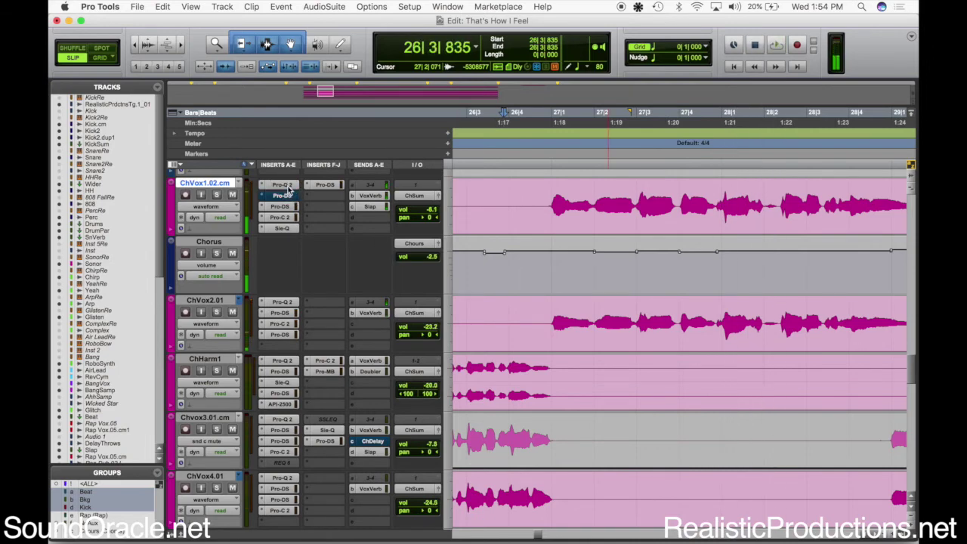
drag(288, 191, 286, 197)
key(space)
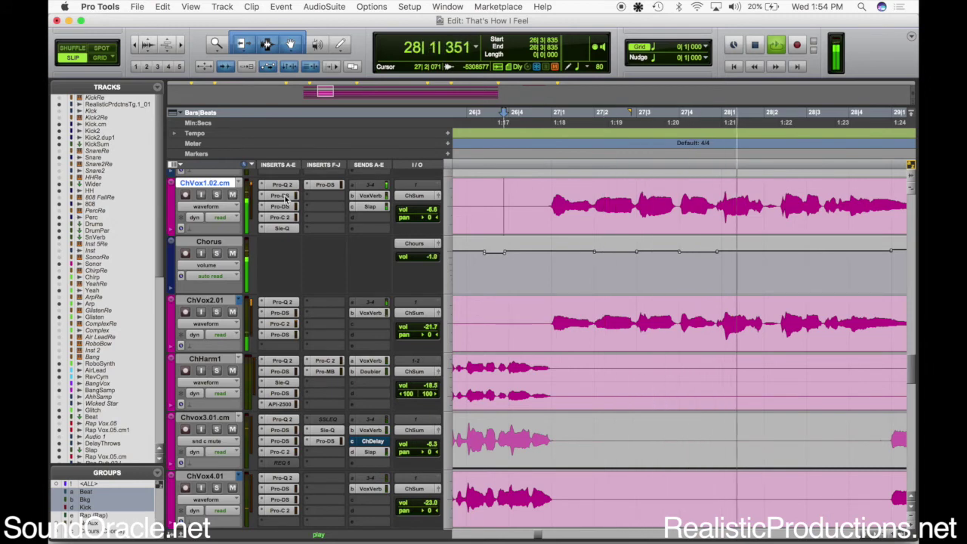
key(super+bracketleft)
key(space)
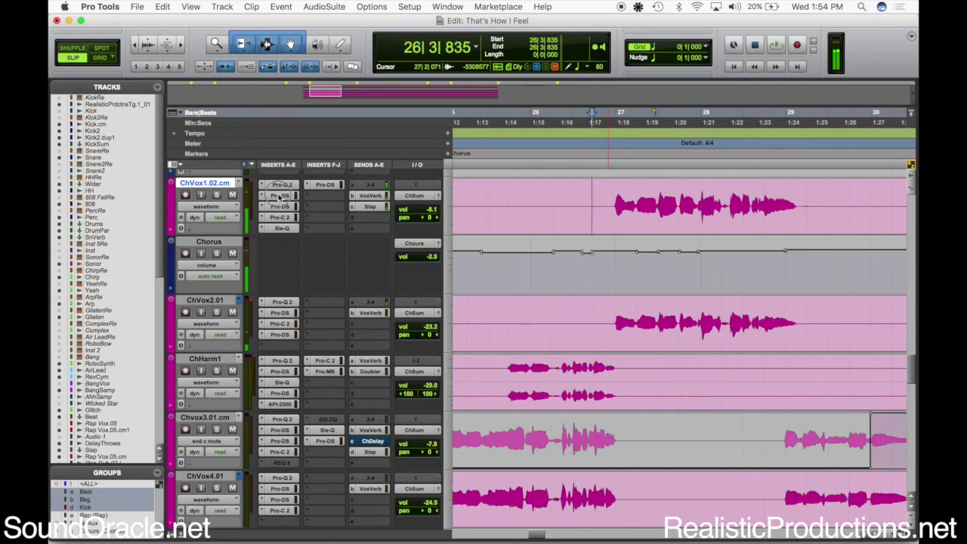
Step: Lower the Pro-DS Range on ChVox1.02.cm from 9.3 dB to about 5.6 dB during playback, then close it
click(279, 195)
mouse_move(404, 389)
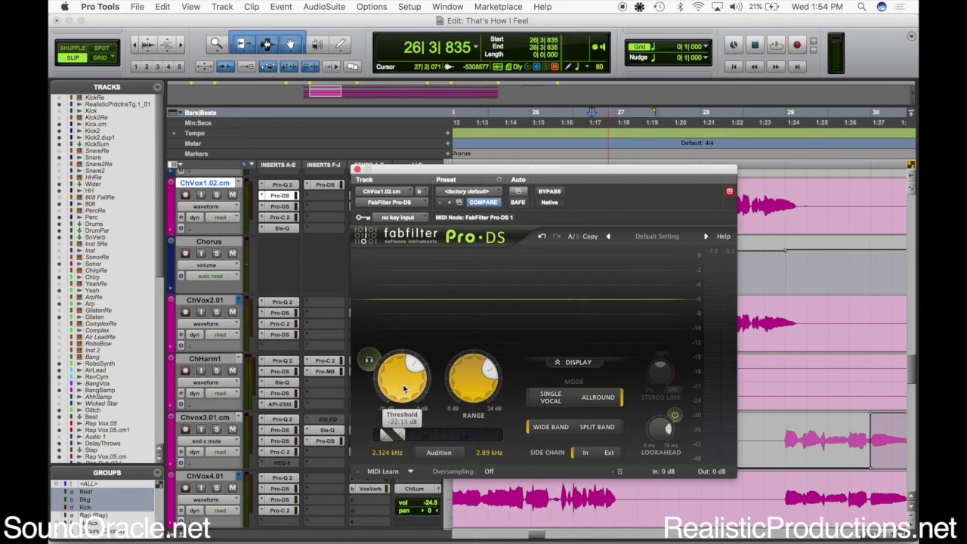
mouse_move(466, 390)
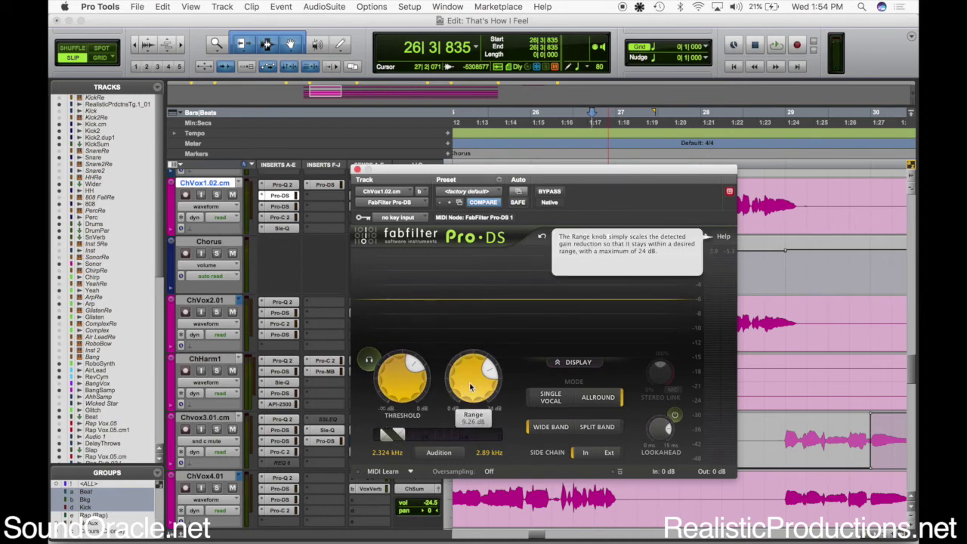
key(space)
scroll(470, 387, down, 3)
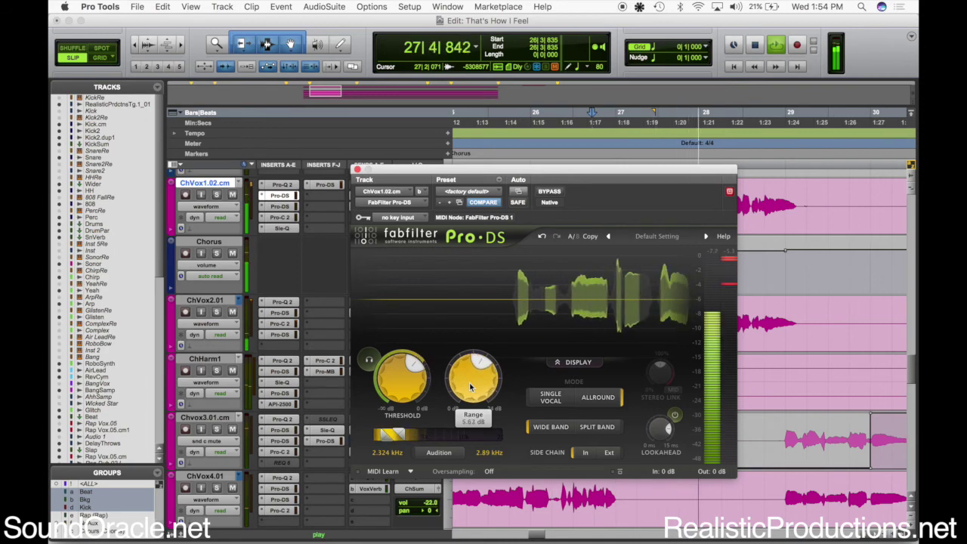
key(space)
key(space)
click(357, 169)
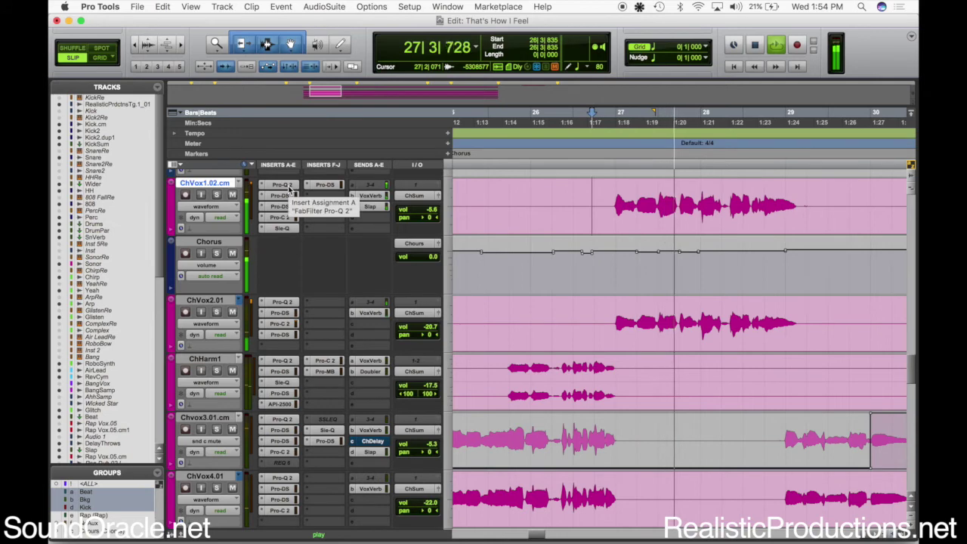
key(space)
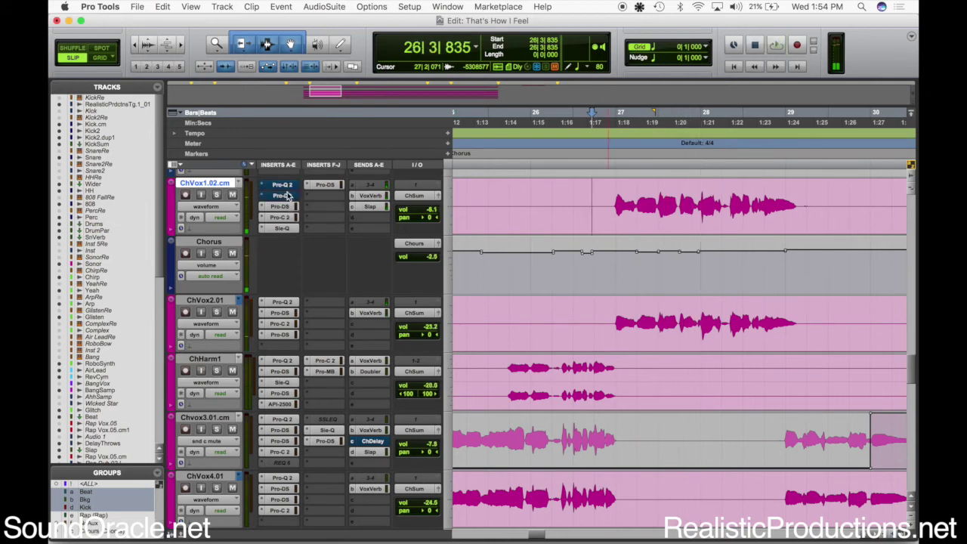
key(space)
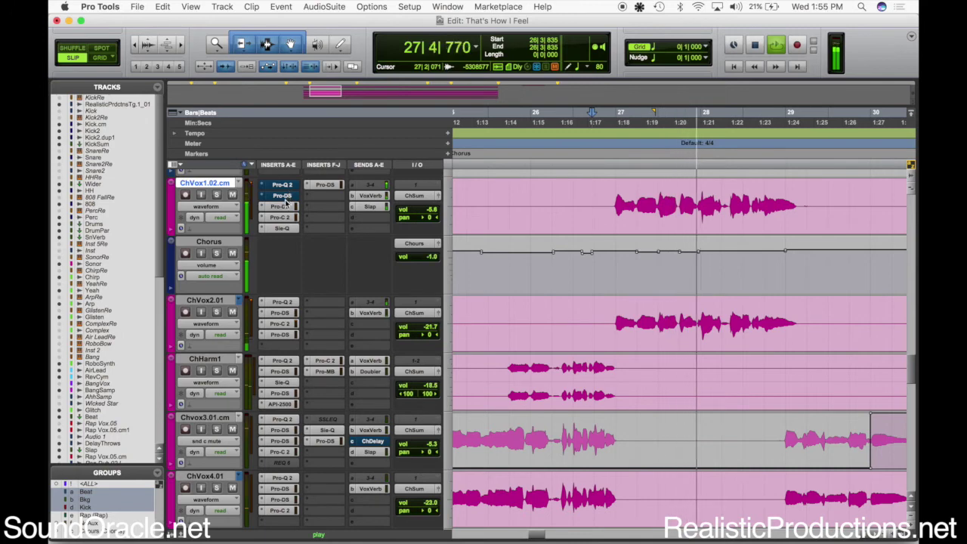
key(space)
key(space)
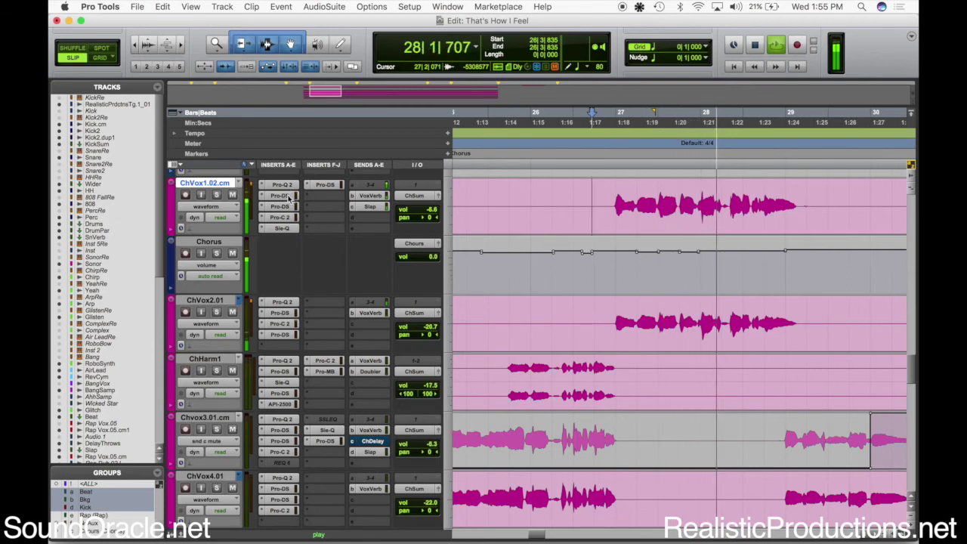
key(space)
click(686, 240)
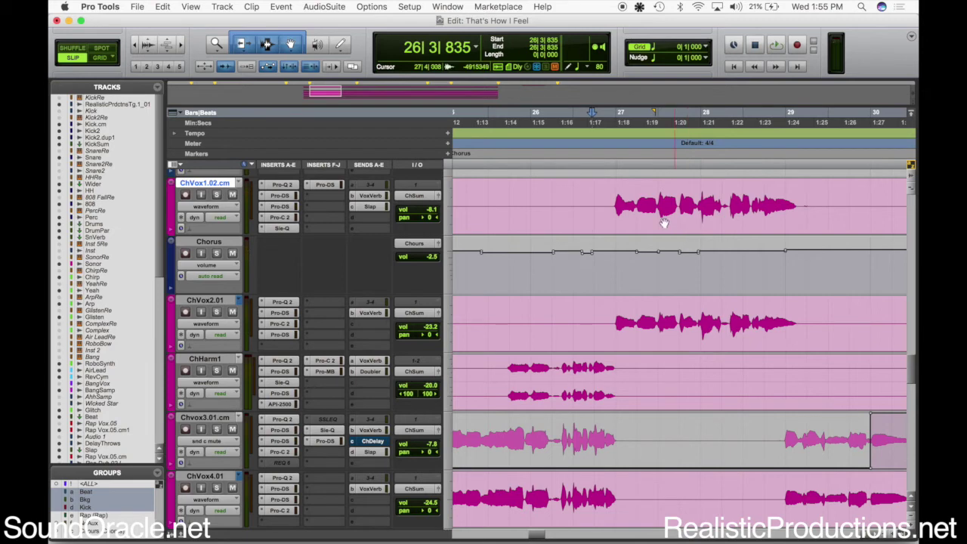
click(639, 197)
key(space)
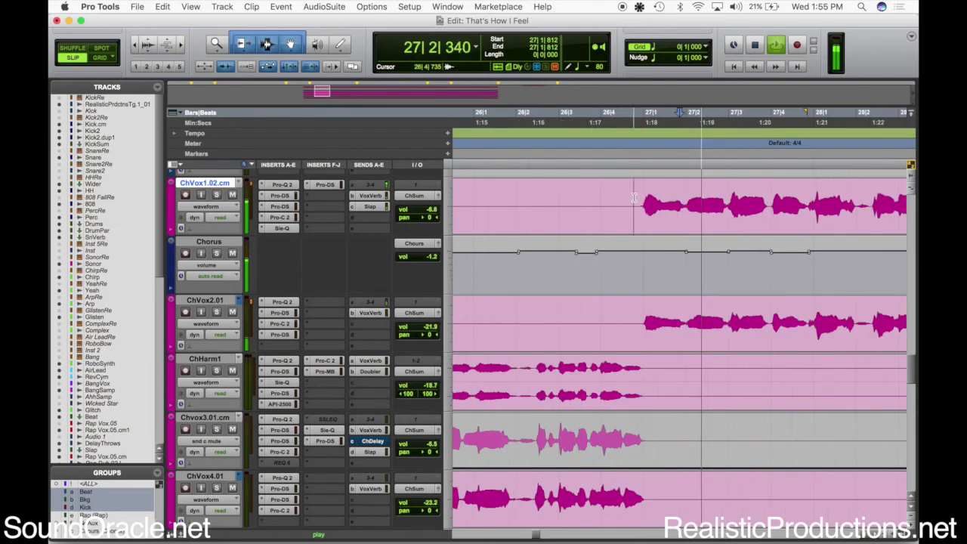
key(super+bracketright)
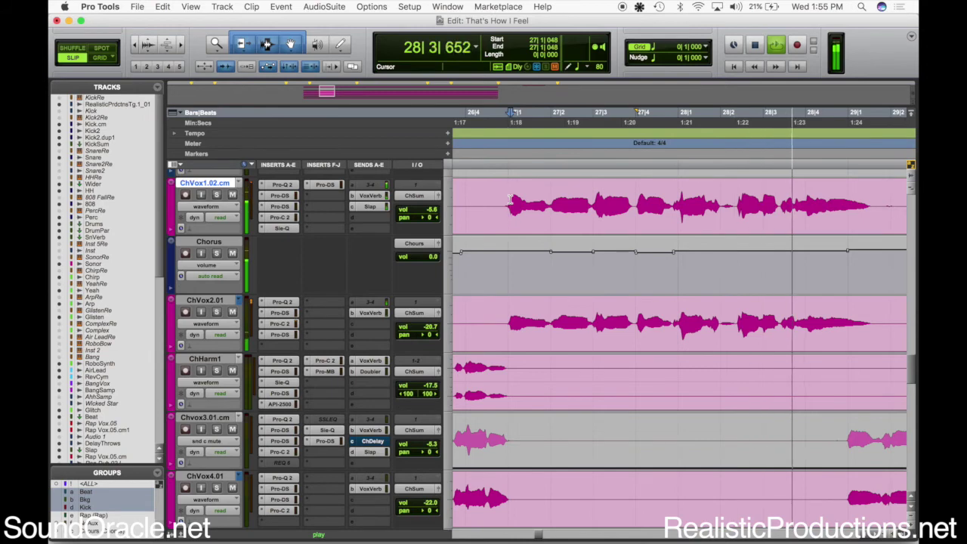
key(super+bracketleft)
key(space)
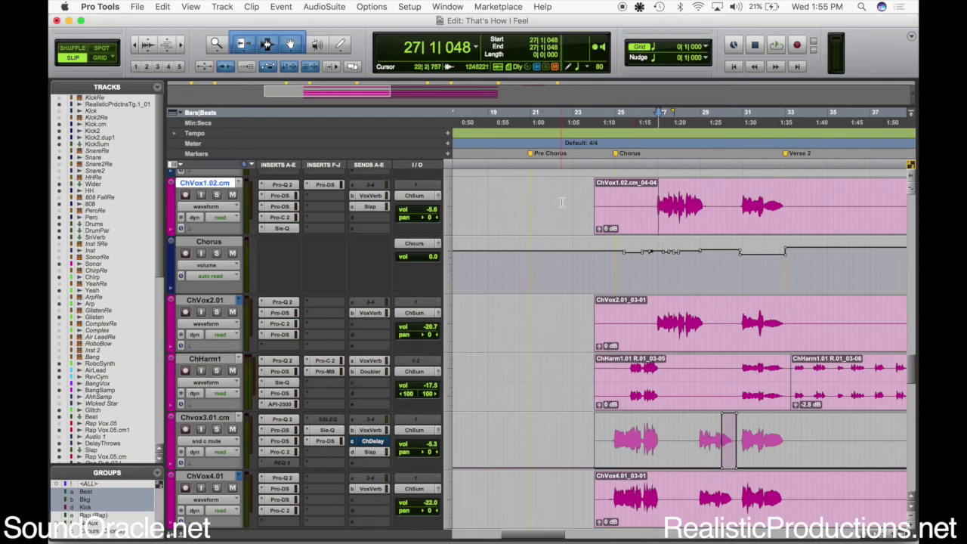
Step: Select 24|2|177 to 25|1|464 across ChVox1.02, Chorus and ChVox2.01
drag(617, 200, 599, 301)
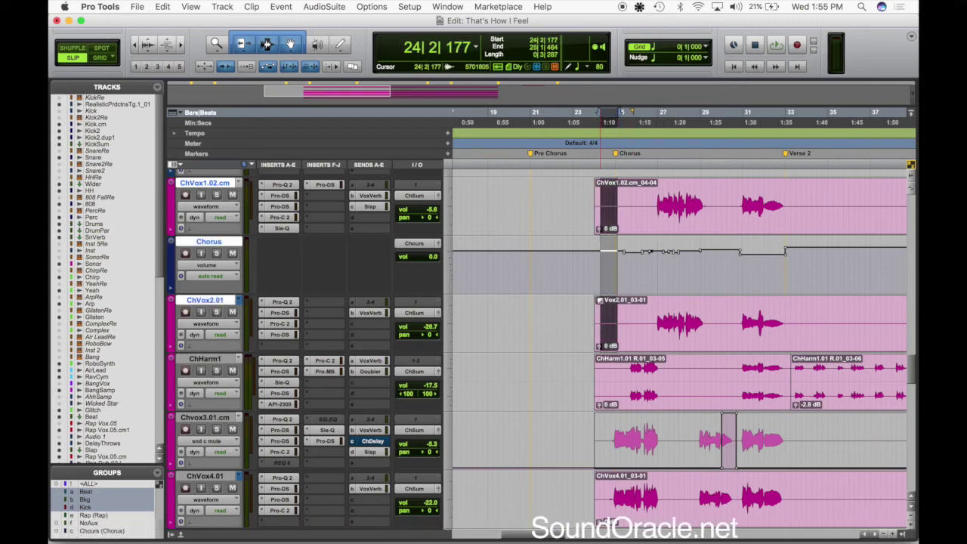